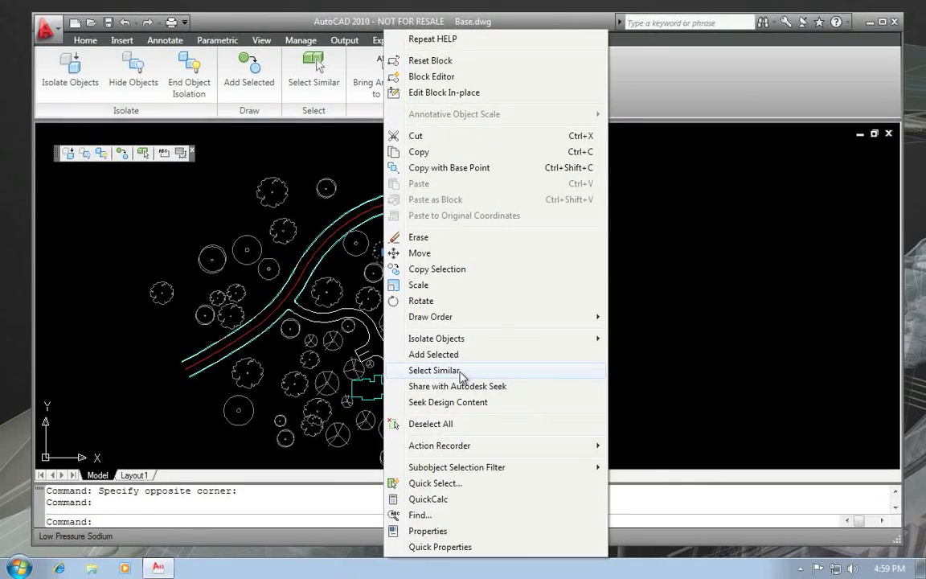
{"action": "key", "text": "Escape"}
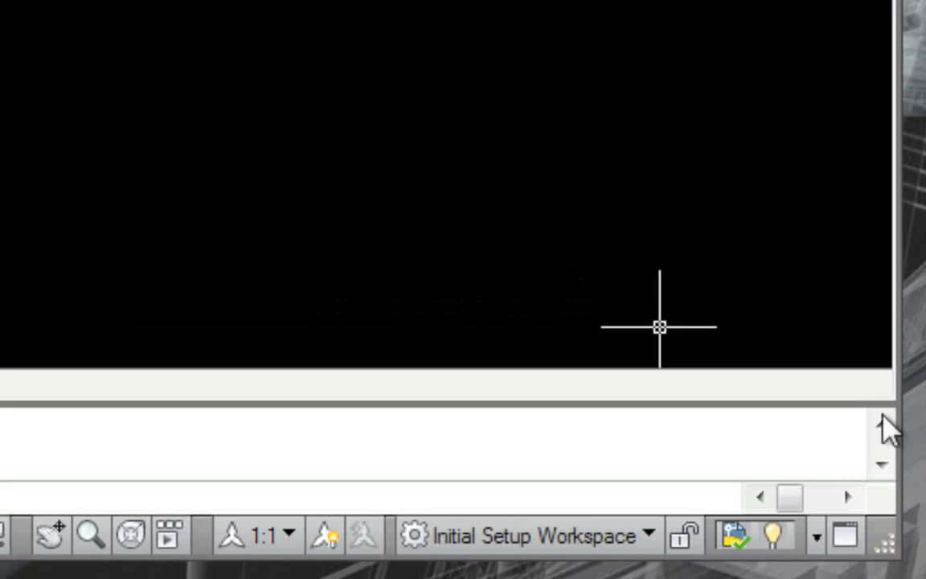
{"action": "left_click", "coordinate": [774, 538]}
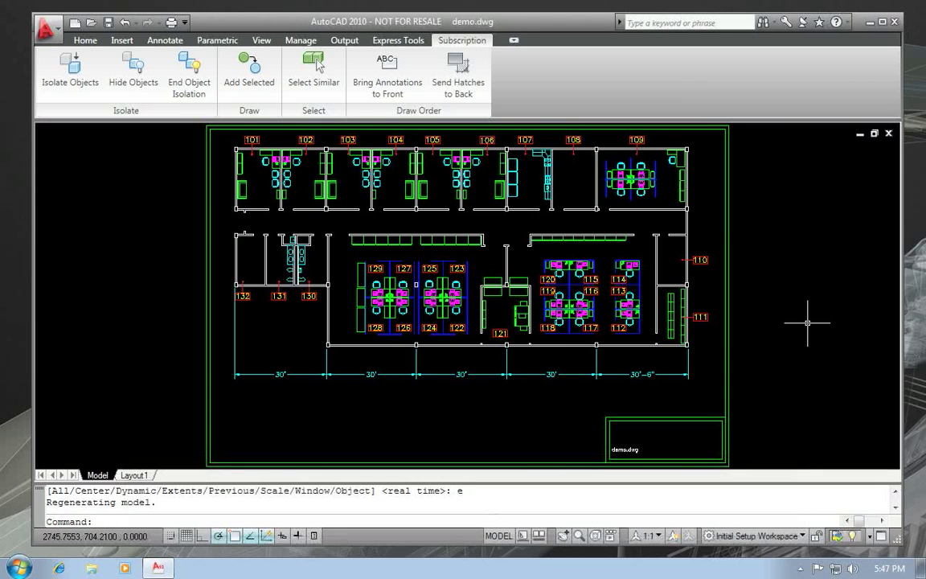
Isolate the workstation cluster numbered 115 to 120 and zoom to the drawing extents.
{"action": "left_click", "coordinate": [78, 85]}
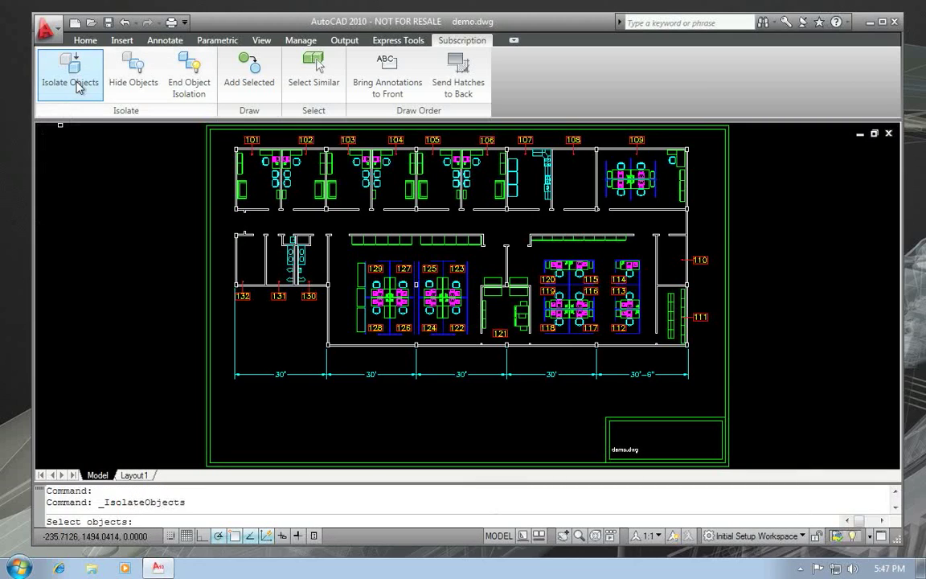
{"action": "left_click", "coordinate": [535, 253]}
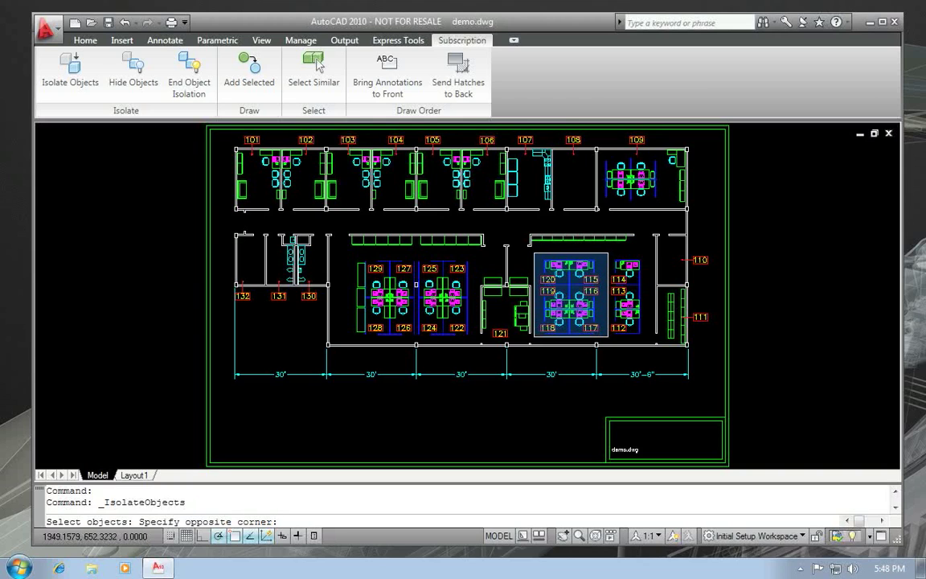
{"action": "left_click", "coordinate": [608, 336]}
{"action": "key", "text": "Return"}
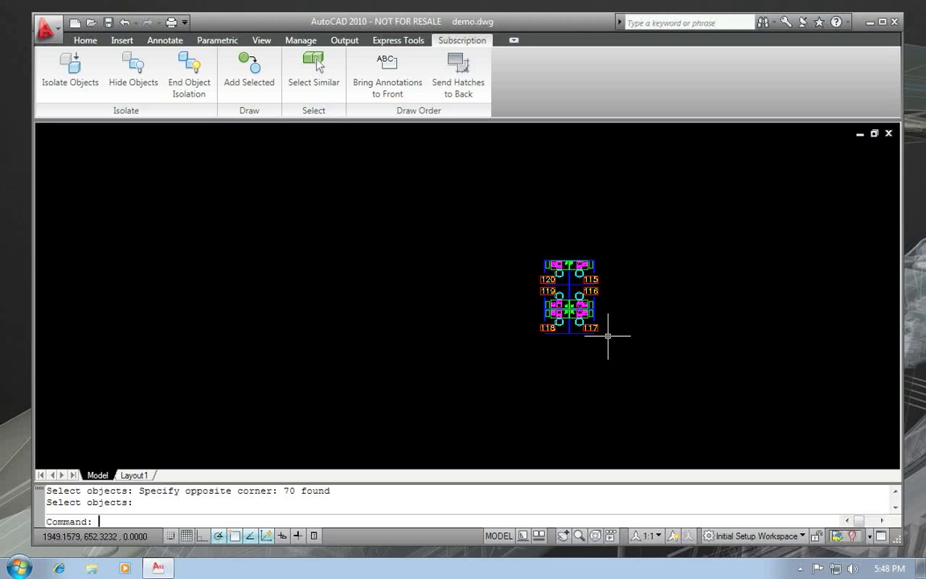
{"action": "type", "text": "z"}
{"action": "key", "text": "Return"}
{"action": "type", "text": "e"}
{"action": "key", "text": "Return"}
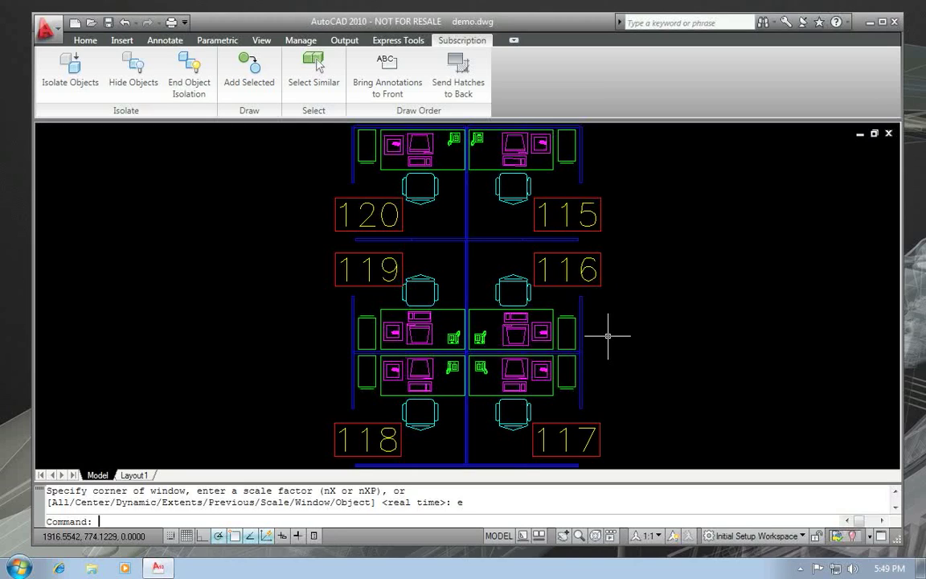
Undo the zoom to extents and end the object isolation of the workstation cluster.
{"action": "type", "text": "u"}
{"action": "key", "text": "Return"}
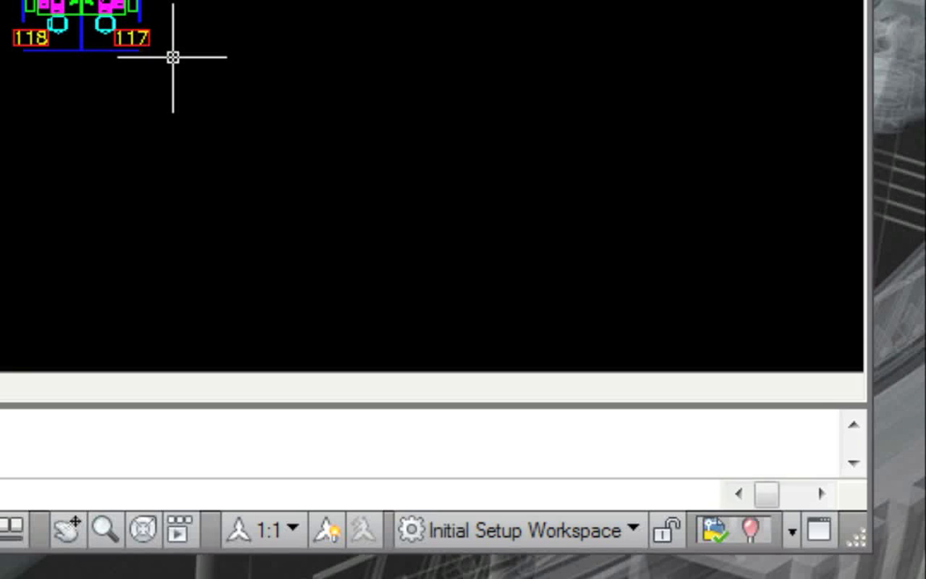
{"action": "left_click", "coordinate": [750, 529]}
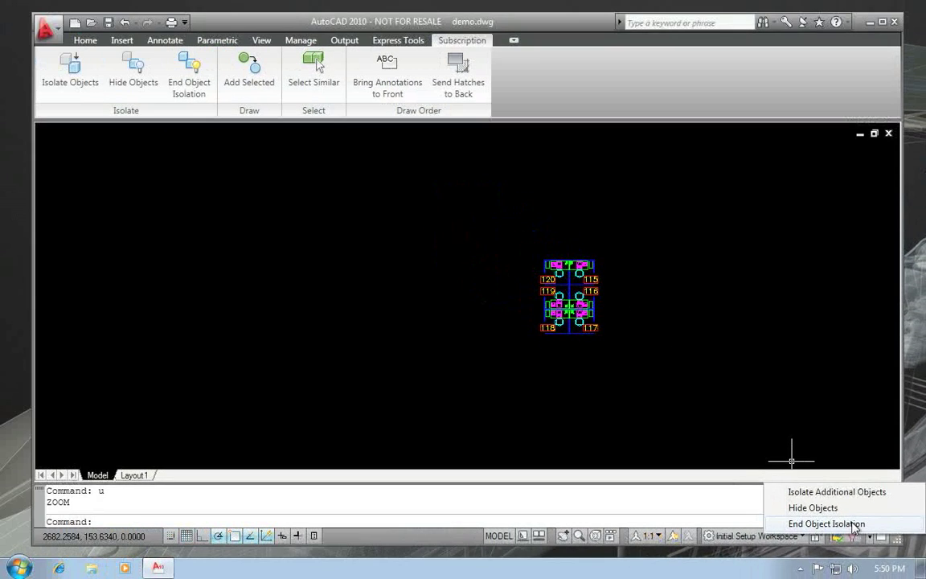
{"action": "left_click", "coordinate": [854, 523]}
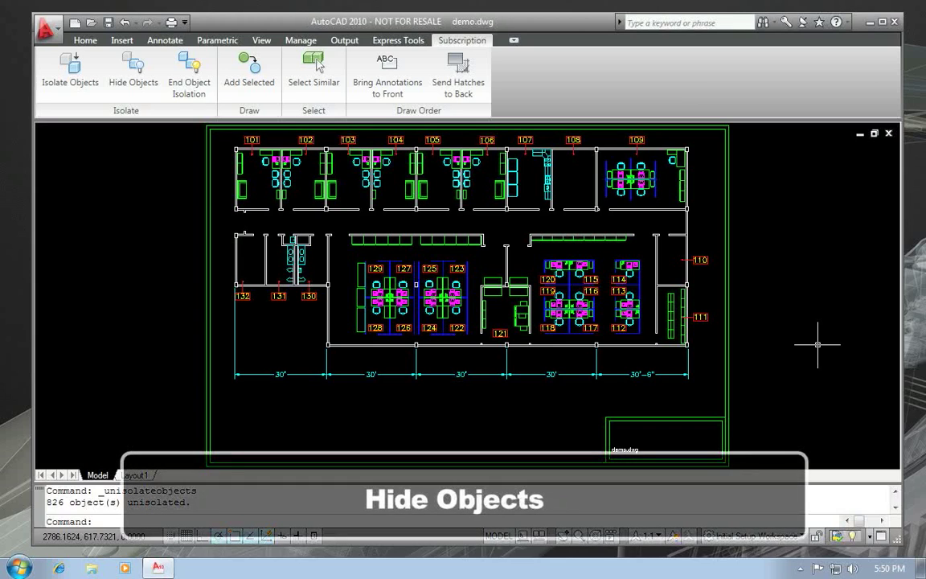
Hide the workstations numbered 122 to 129 with the cabinets beside them, and end the object isolation.
{"action": "left_click", "coordinate": [138, 83]}
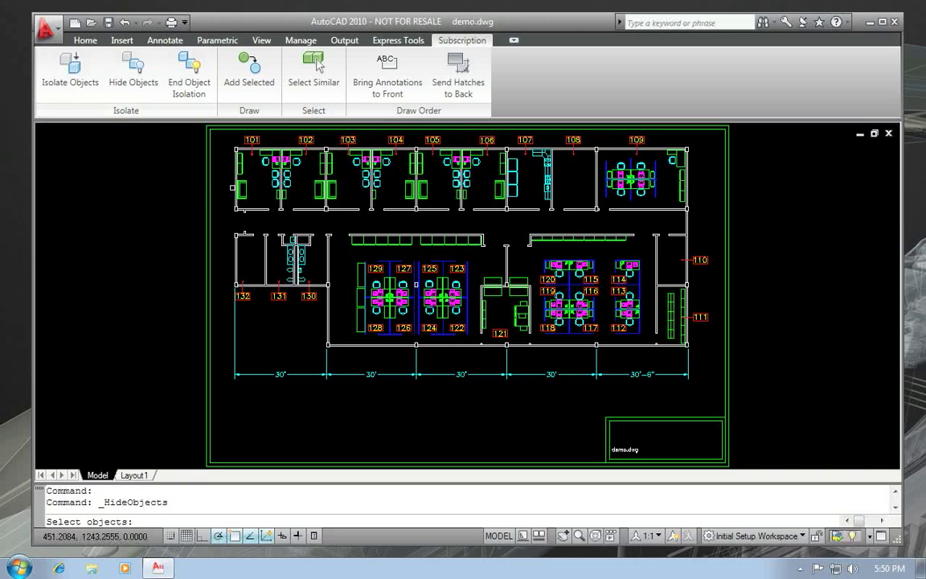
{"action": "left_click", "coordinate": [346, 255]}
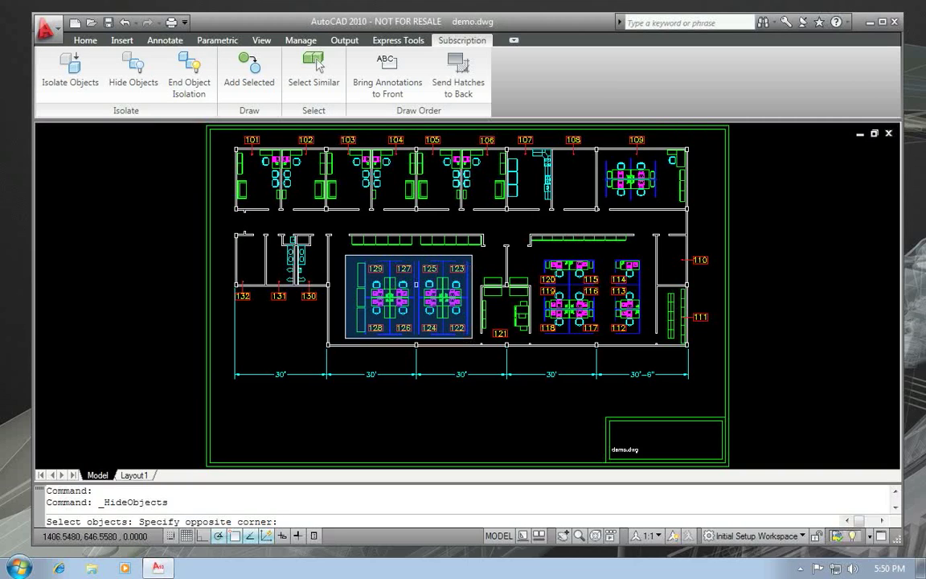
{"action": "left_click", "coordinate": [472, 337]}
{"action": "key", "text": "Return"}
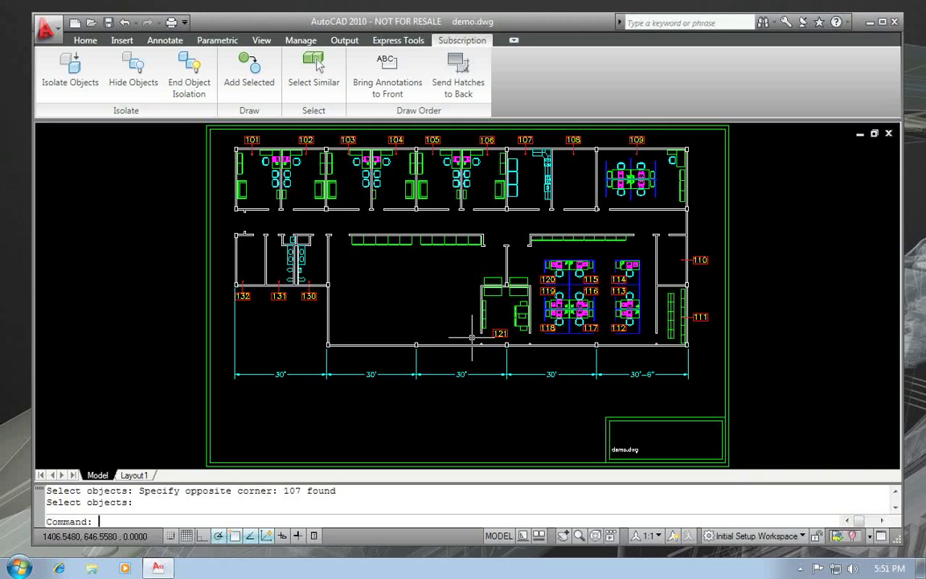
{"action": "left_click", "coordinate": [198, 97]}
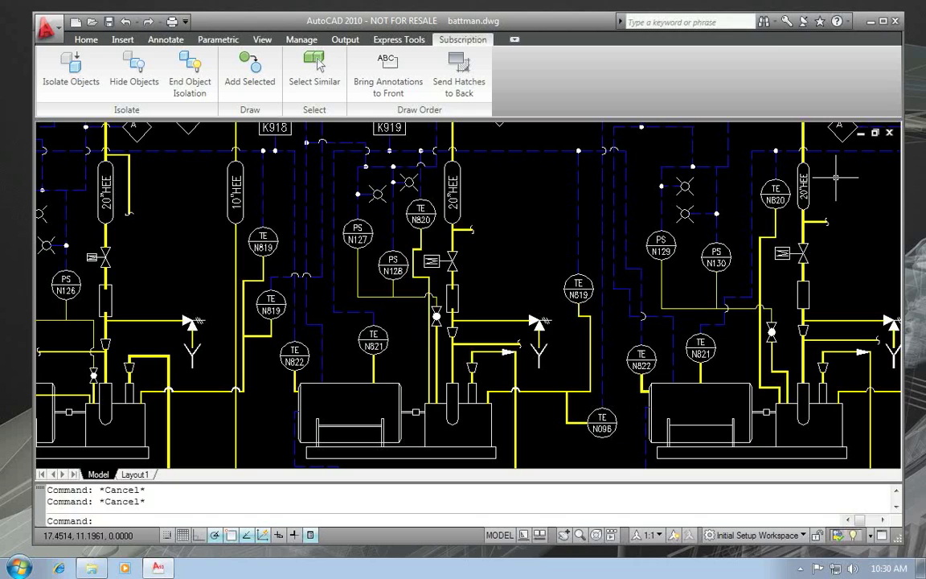
Use Add Selected on the TE N820 bubble to insert another between the leftmost 20"HEE and the 10"HEE vessels, accepting default scale and rotation.
{"action": "left_click", "coordinate": [272, 87]}
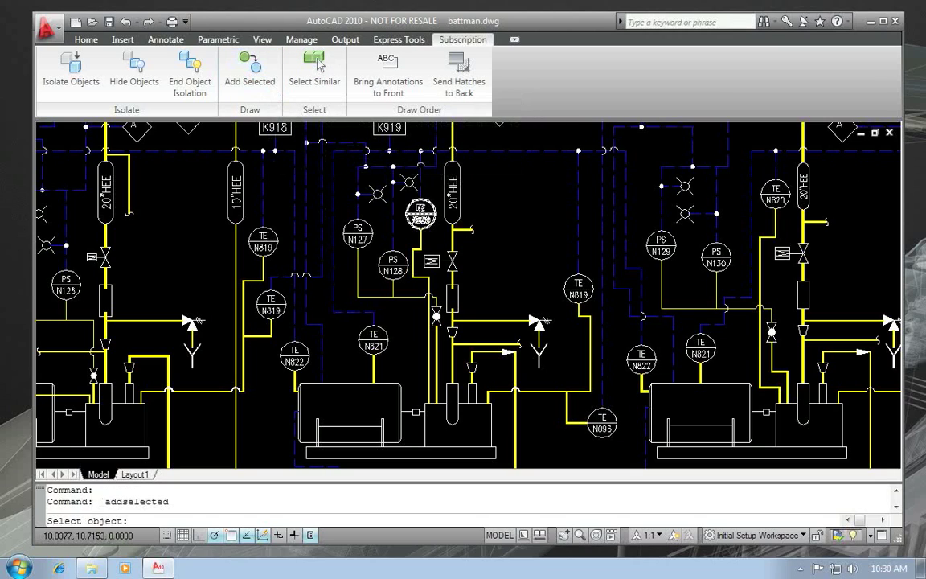
{"action": "left_click", "coordinate": [420, 213]}
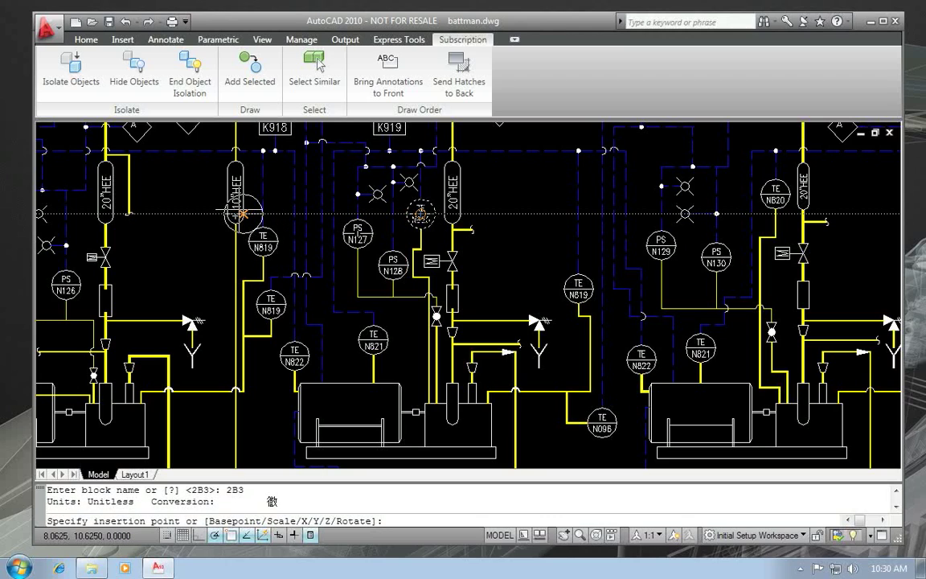
{"action": "left_click", "coordinate": [191, 213]}
{"action": "key", "text": "Return"}
{"action": "key", "text": "Return"}
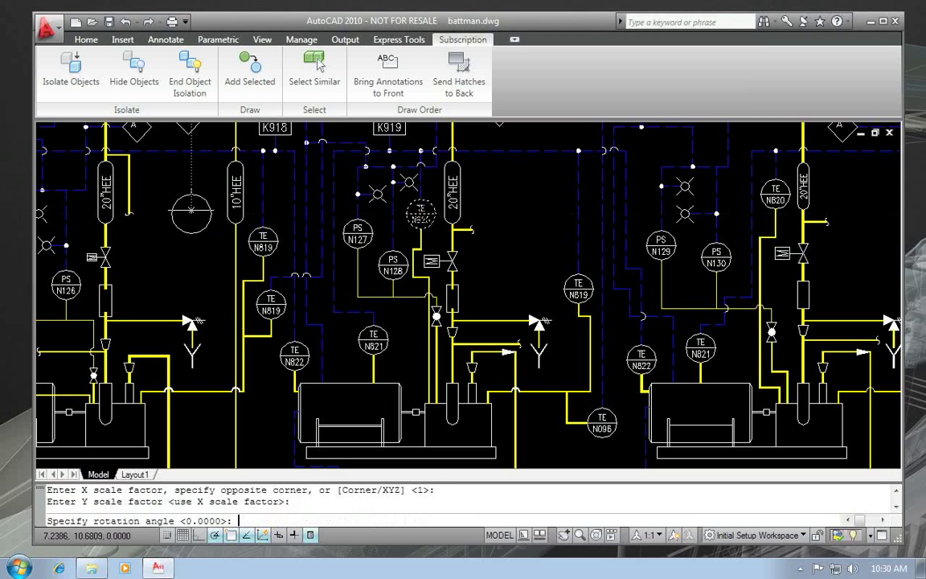
{"action": "key", "text": "Return"}
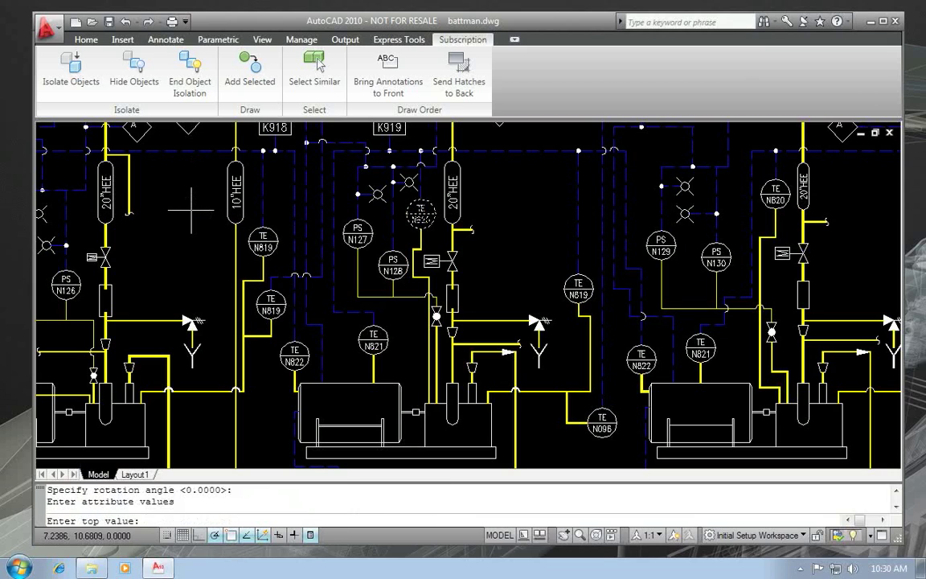
Set the new bubble's attributes to TE for the top value and N123 for the bottom value.
{"action": "type", "text": "TE"}
{"action": "key", "text": "Return"}
{"action": "type", "text": "N123"}
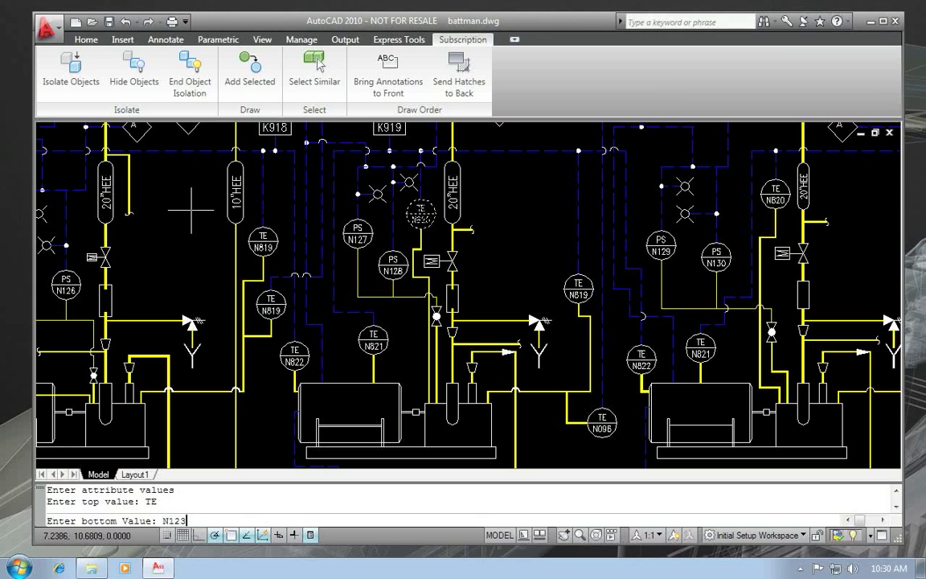
{"action": "key", "text": "Return"}
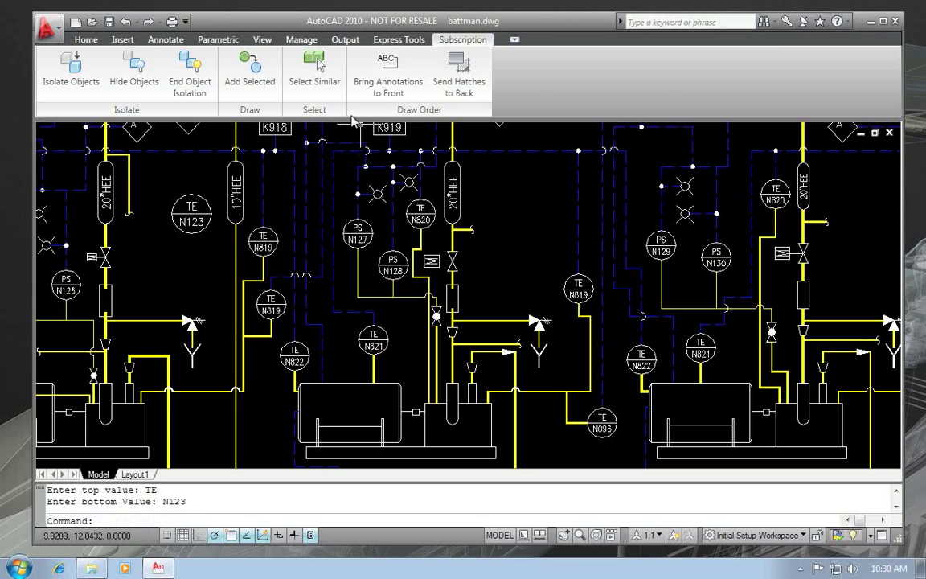
Use Add Selected on the blue dashed line to draw segments from the TE N123 bubble's bottom down, left, and up to that horizontal line.
{"action": "left_click", "coordinate": [250, 71]}
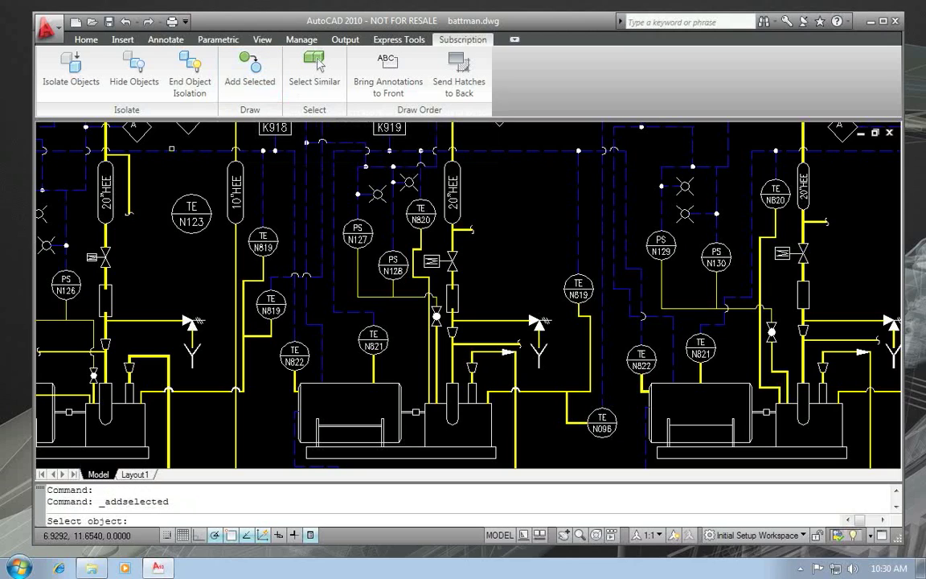
{"action": "left_click", "coordinate": [173, 151]}
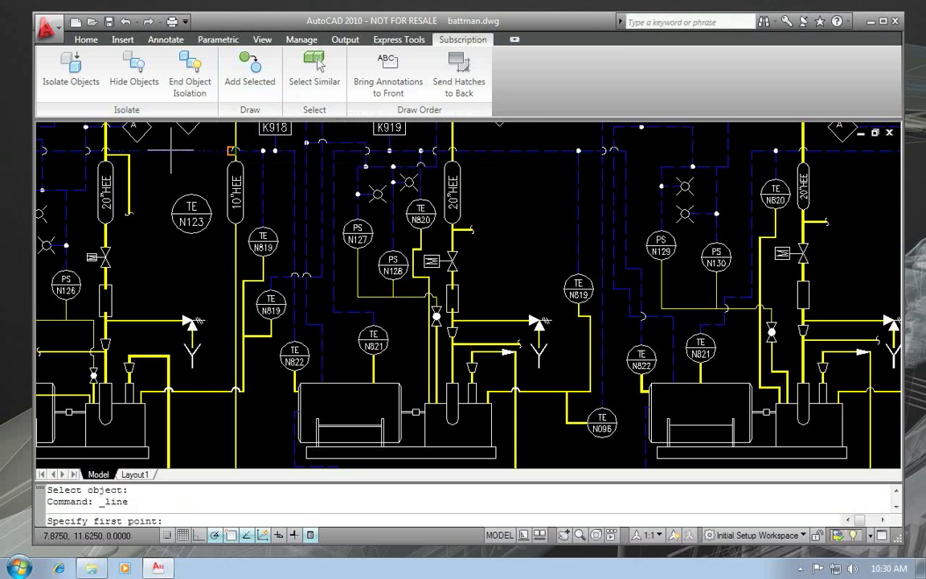
{"action": "left_click", "coordinate": [192, 232]}
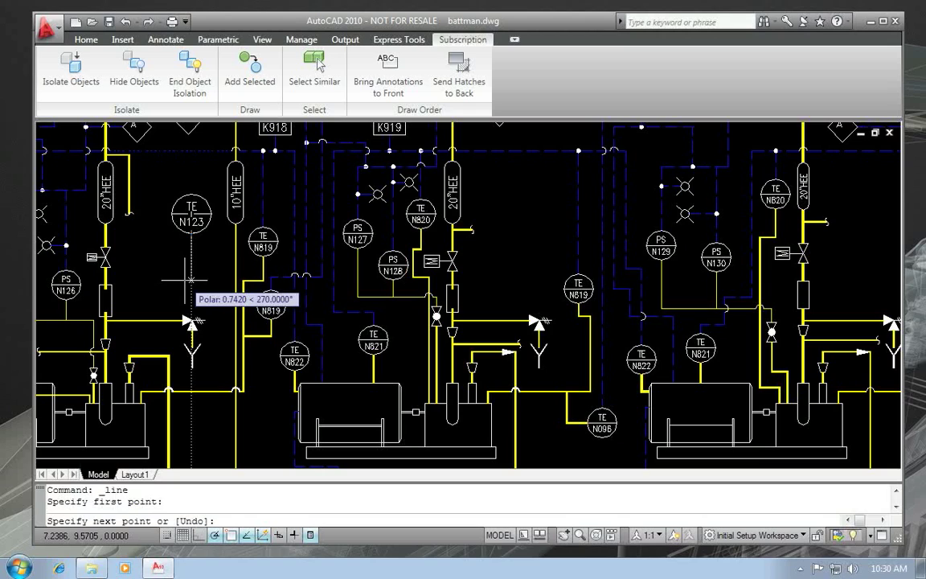
{"action": "left_click", "coordinate": [190, 277]}
{"action": "left_click", "coordinate": [152, 277]}
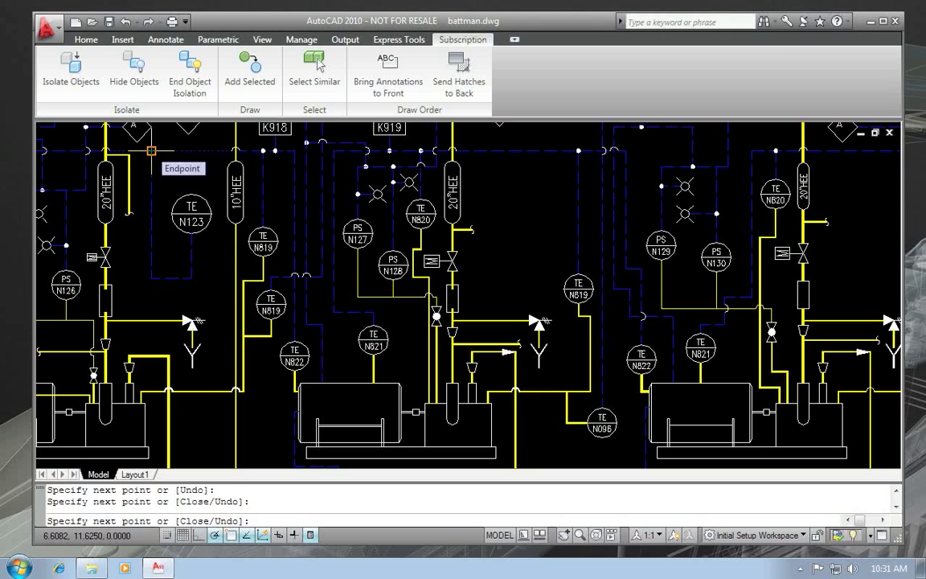
{"action": "left_click", "coordinate": [151, 150]}
{"action": "key", "text": "Return"}
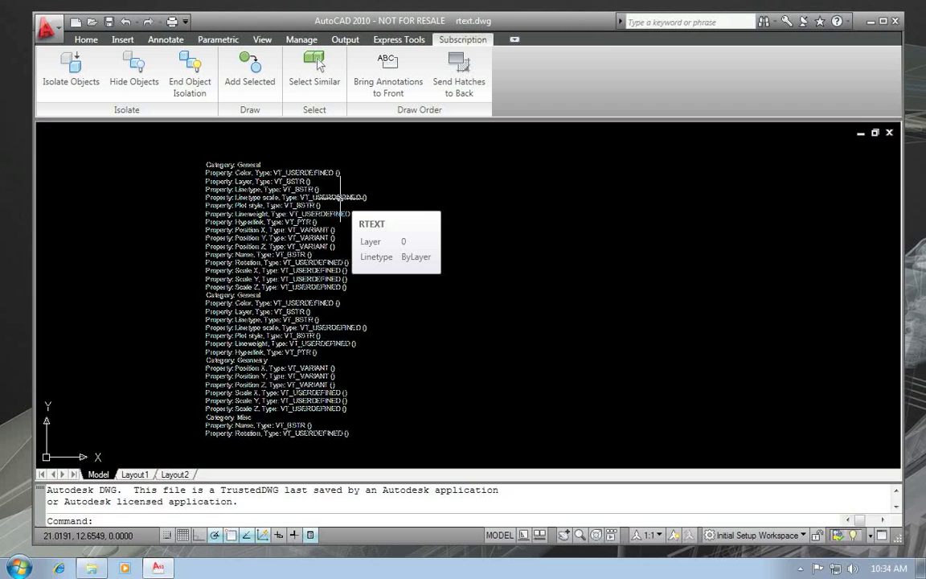
Try Add Selected on the RTEXT object containing the property list.
{"action": "left_click", "coordinate": [251, 77]}
{"action": "left_click", "coordinate": [230, 164]}
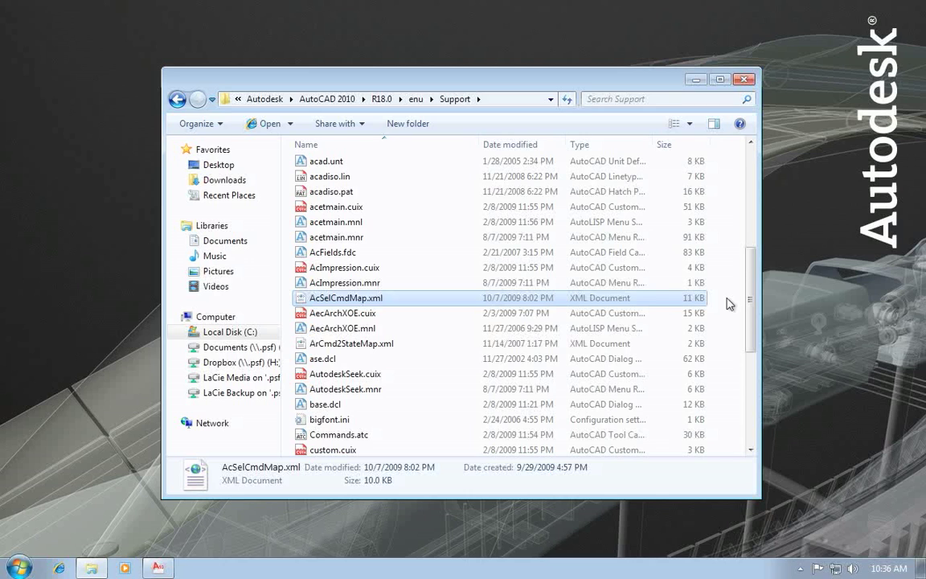
Open AcSelCmdMap.xml from the Support folder for editing in Notepad and highlight the whole Circle entry.
{"action": "right_click", "coordinate": [338, 301]}
{"action": "left_click", "coordinate": [381, 324]}
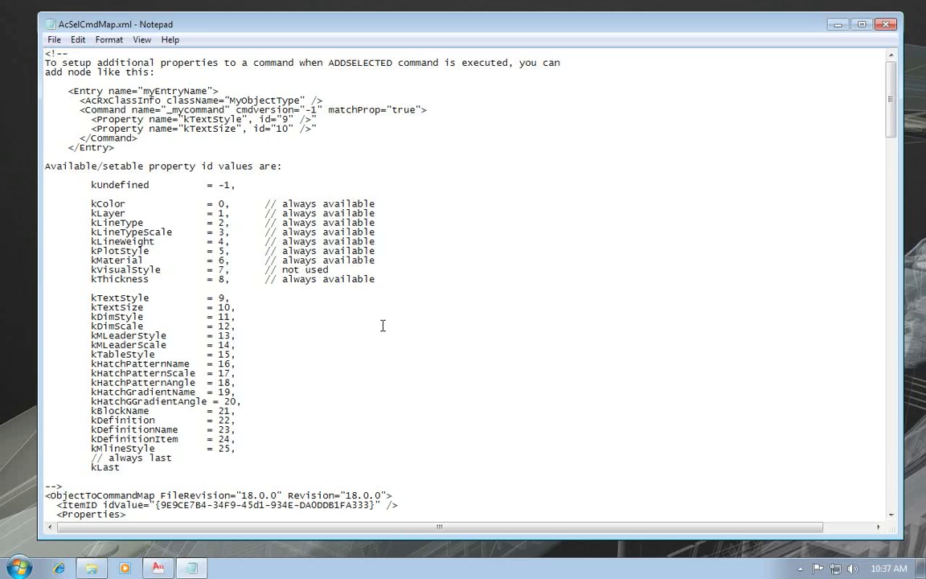
{"action": "scroll", "coordinate": [383, 325], "scroll_direction": "down", "scroll_amount": 9}
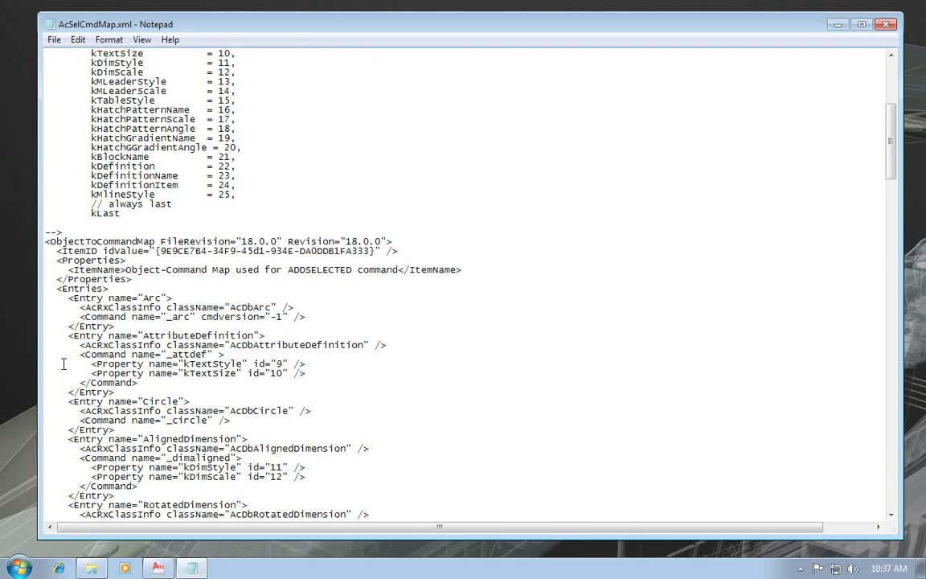
{"action": "left_click", "coordinate": [48, 402]}
{"action": "key", "text": "shift+End"}
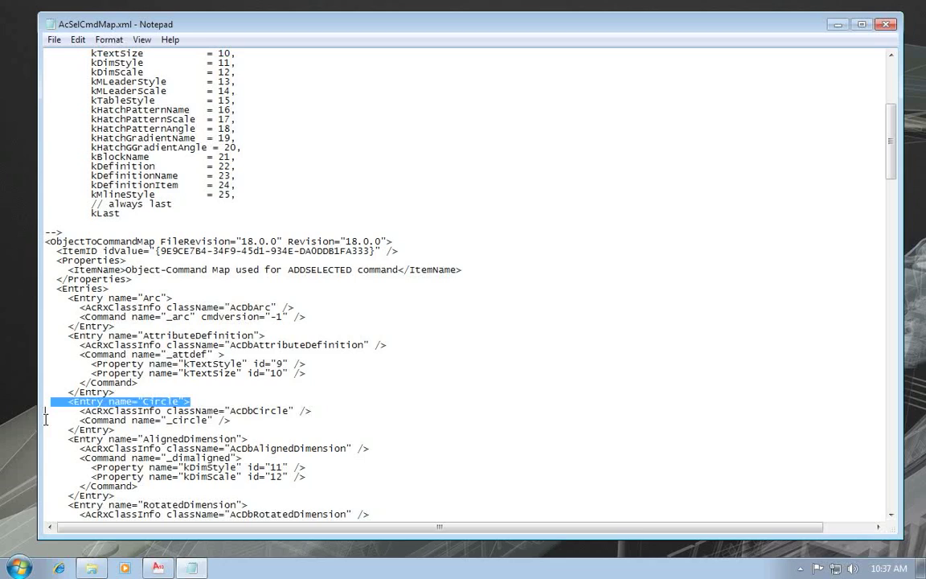
{"action": "left_click_drag", "start_coordinate": [46, 417], "coordinate": [46, 437], "text": "shift"}
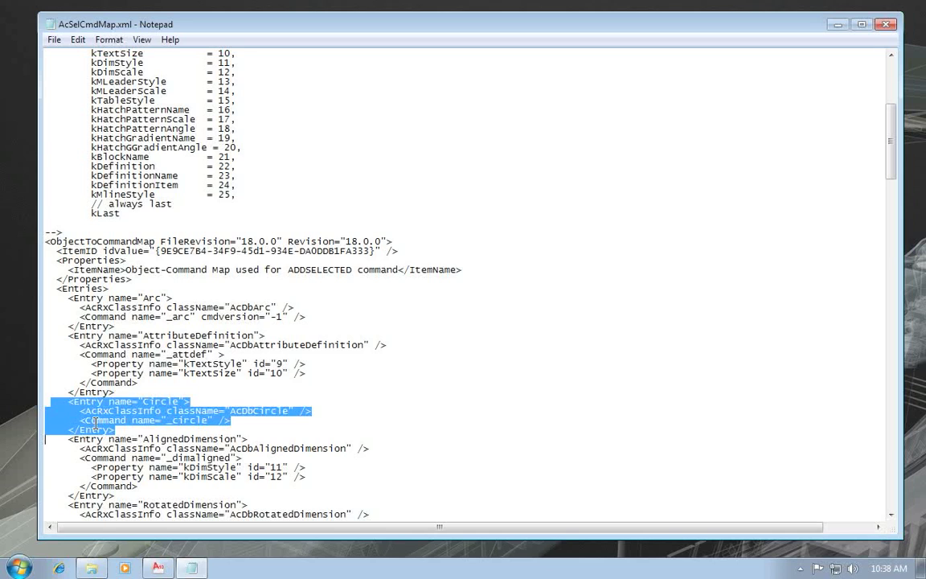
Copy the sample myEntryName node from the opening comment and paste it on a new line after the Pdf entry.
{"action": "scroll", "coordinate": [95, 422], "scroll_direction": "up", "scroll_amount": 9}
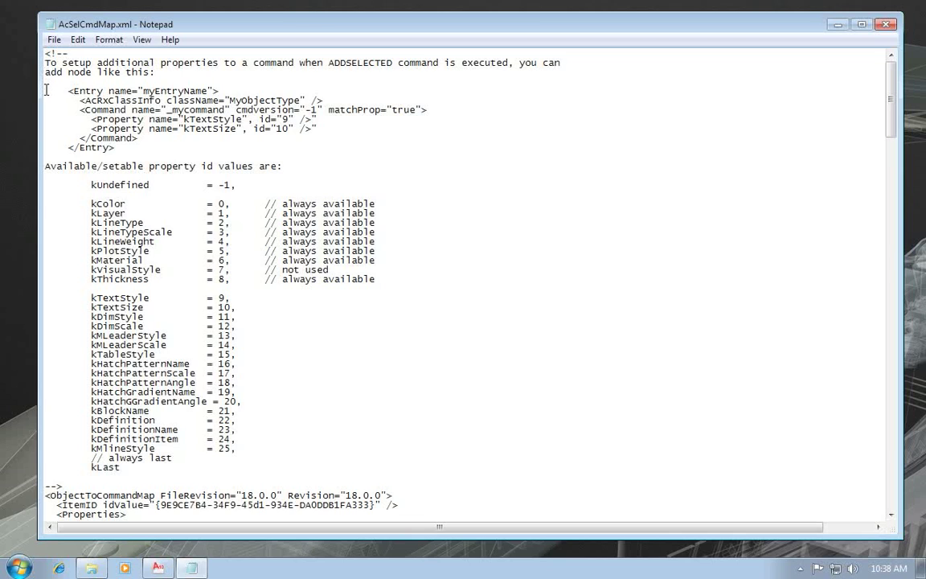
{"action": "left_click_drag", "start_coordinate": [46, 93], "coordinate": [44, 154]}
{"action": "key", "text": "ctrl+c"}
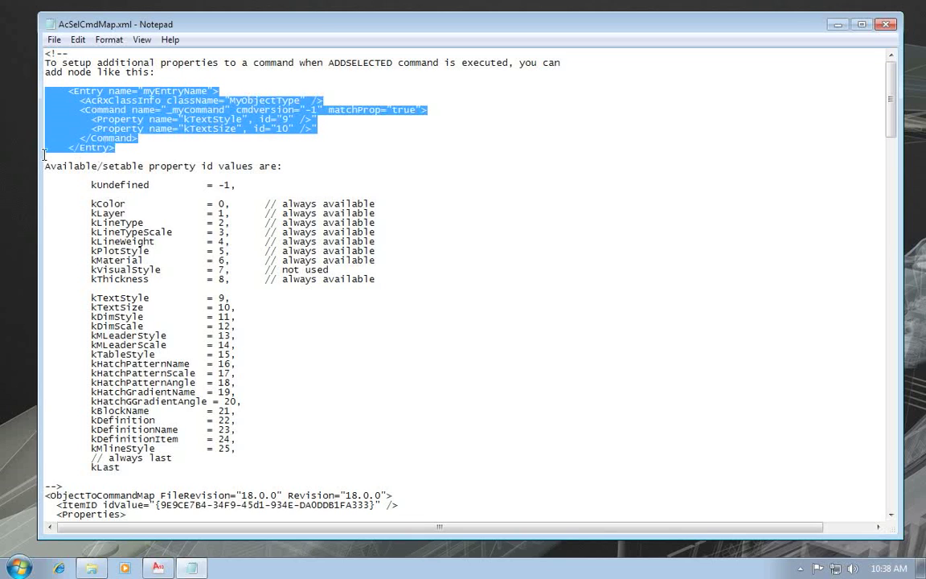
{"action": "scroll", "coordinate": [261, 206], "scroll_direction": "down", "scroll_amount": 20}
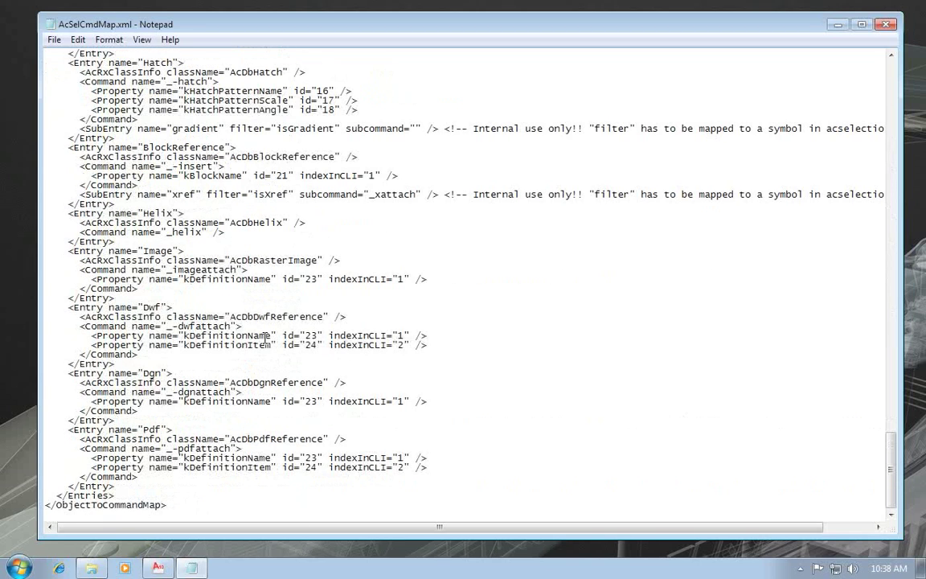
{"action": "left_click", "coordinate": [115, 486]}
{"action": "key", "text": "Return"}
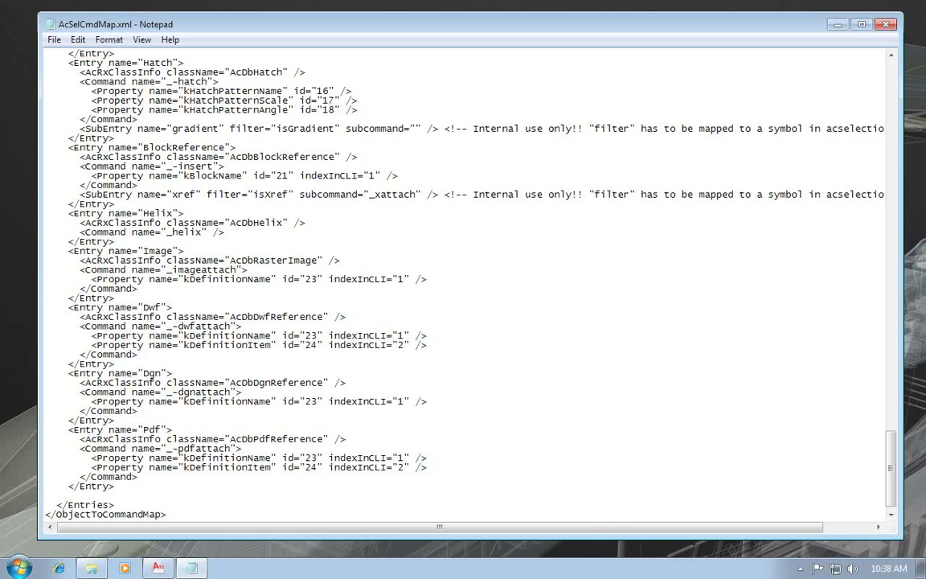
{"action": "key", "text": "ctrl+v"}
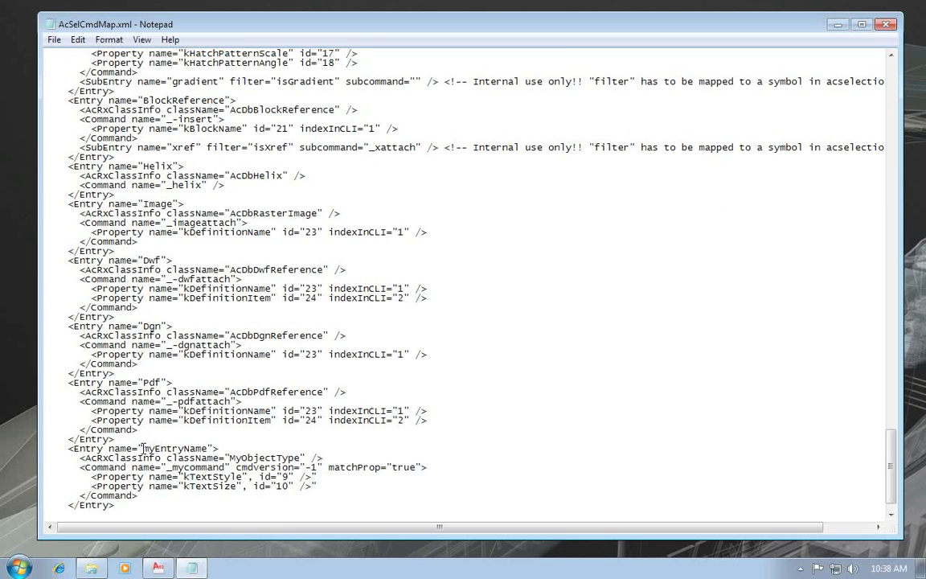
Change the pasted entry's name from the myEntryName placeholder to Rtext and select its className attribute.
{"action": "left_click_drag", "start_coordinate": [143, 448], "coordinate": [207, 452]}
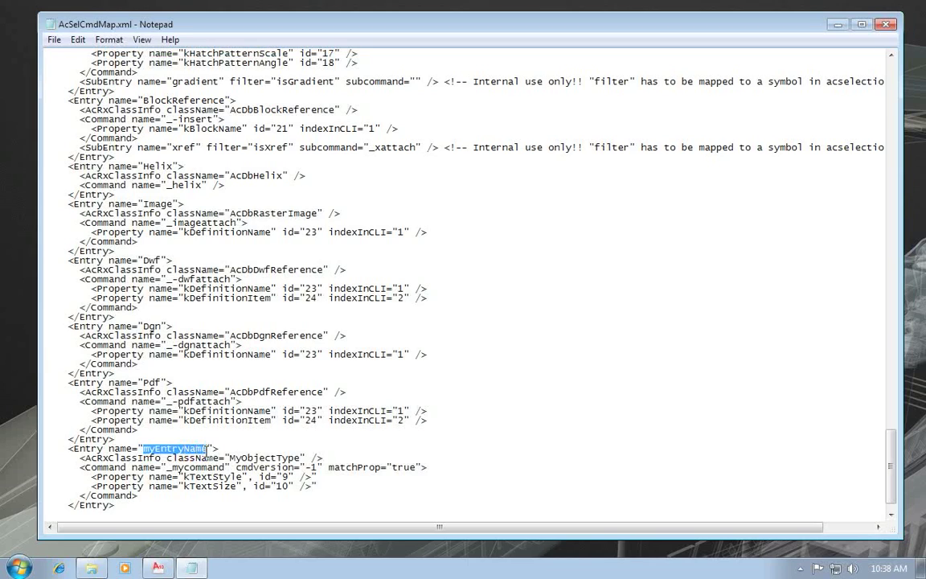
{"action": "type", "text": "Rtext"}
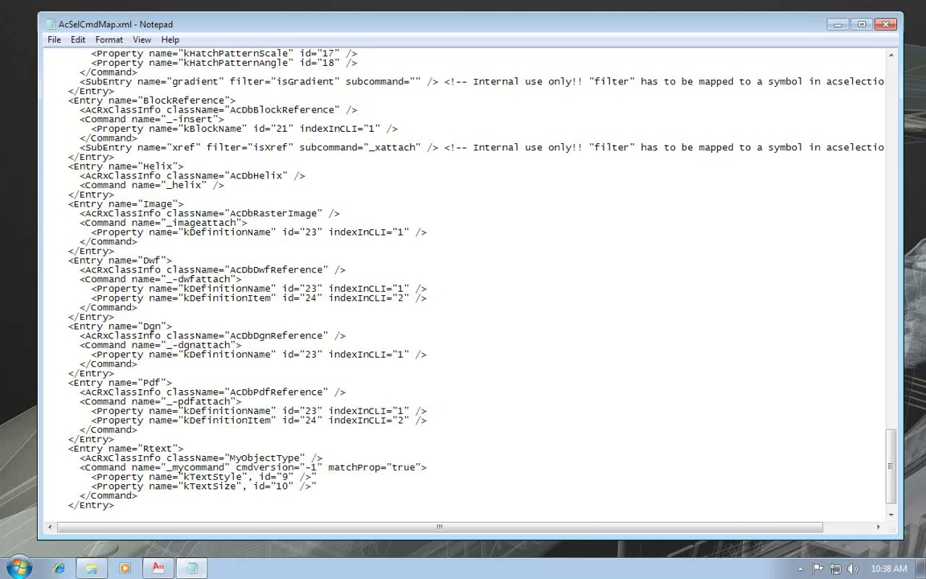
{"action": "double_click", "coordinate": [195, 457]}
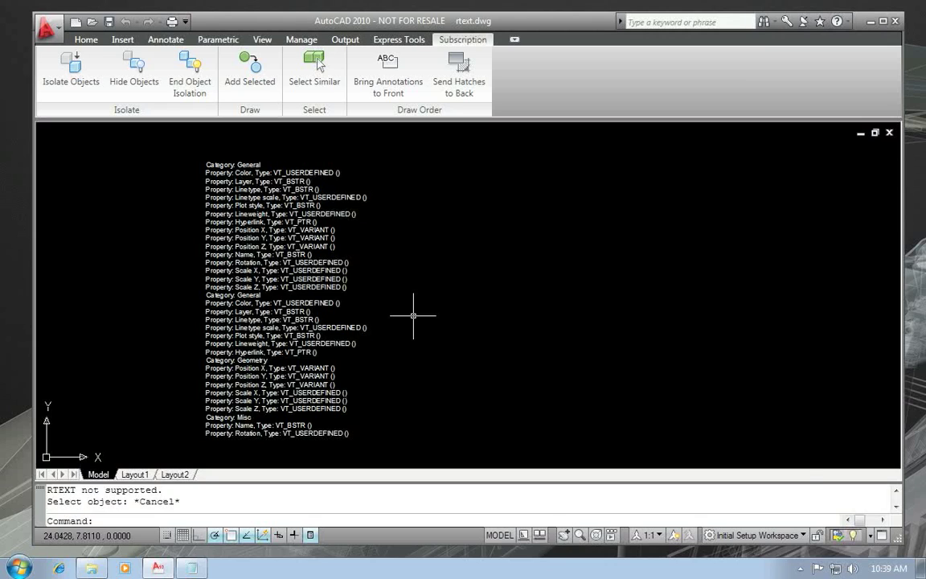
Switch to AutoCAD and run (entget (car (entsel))) on the RTEXT property list to list its entity data.
{"action": "type", "text": "(ent"}
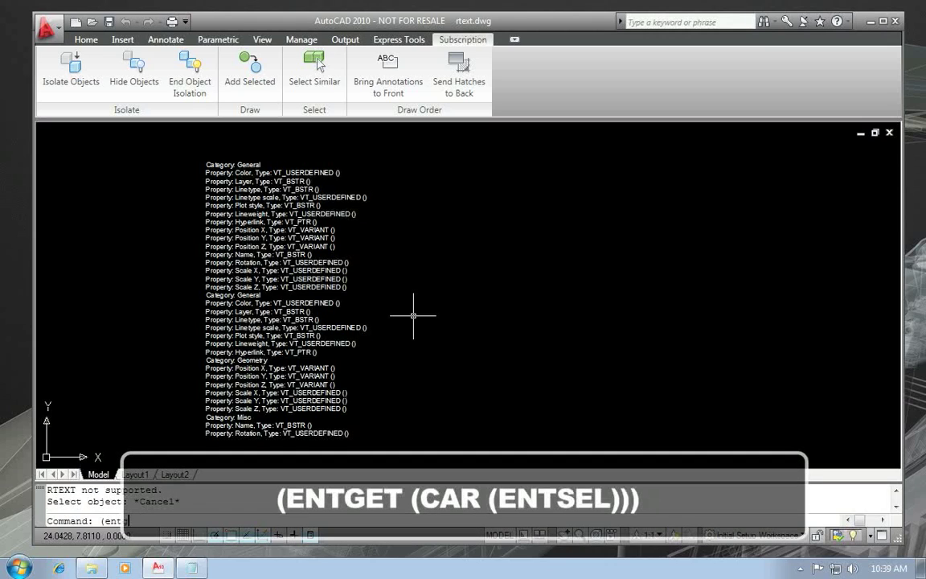
{"action": "type", "text": "get (car (entsel)))"}
{"action": "key", "text": "Return"}
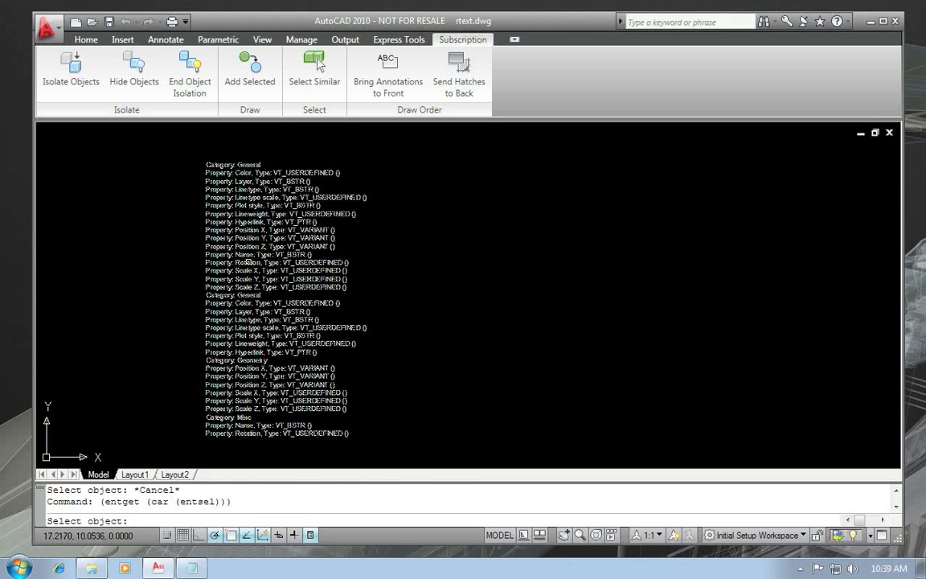
{"action": "left_click", "coordinate": [249, 262]}
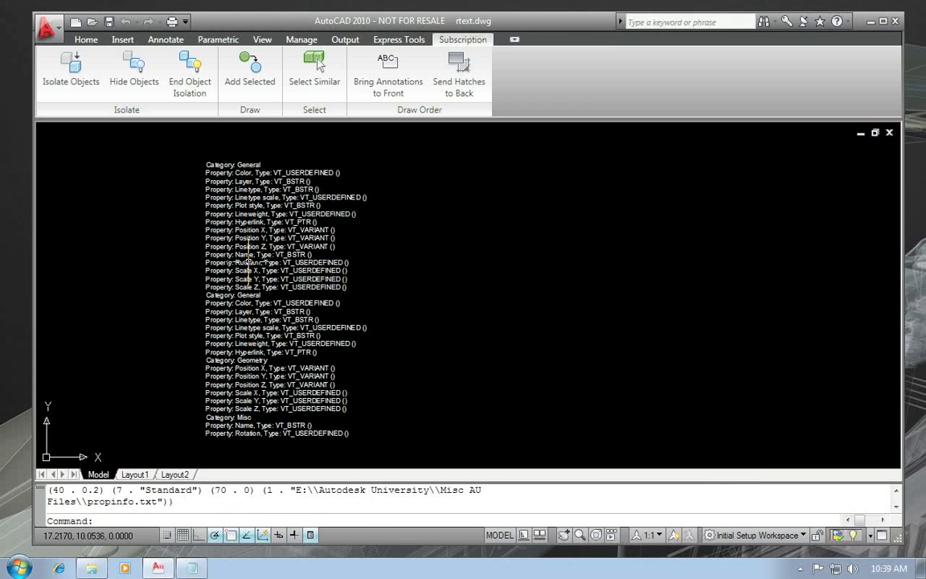
Examine the entity data in the text window, highlight the class name in the last group 100 pair, and close the window.
{"action": "key", "text": "F2"}
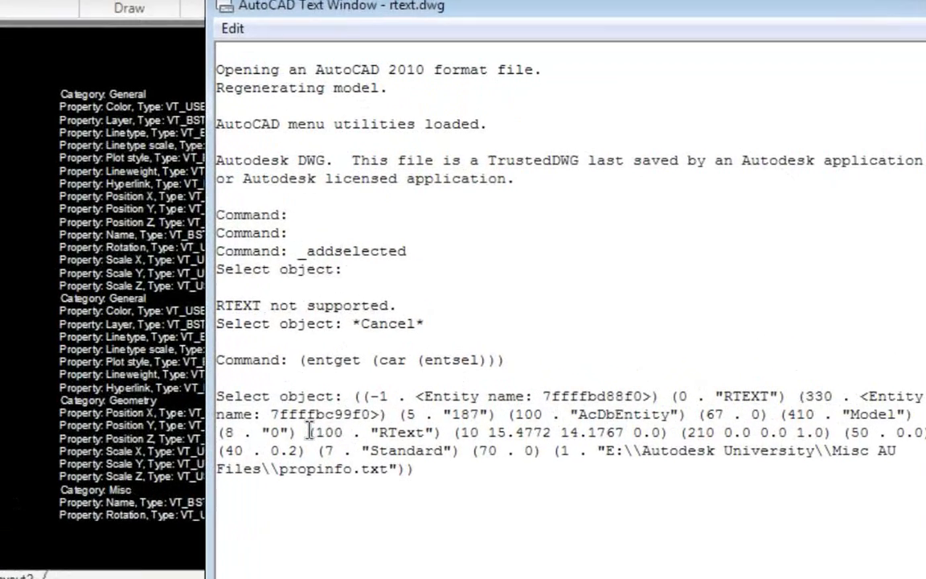
{"action": "left_click_drag", "start_coordinate": [309, 431], "coordinate": [440, 433]}
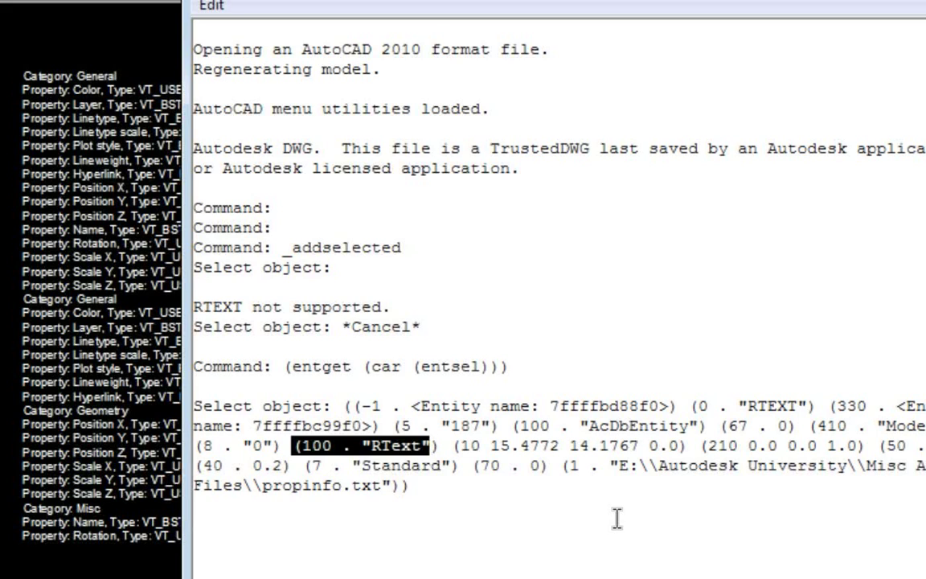
{"action": "left_click", "coordinate": [403, 447]}
{"action": "left_click_drag", "start_coordinate": [371, 446], "coordinate": [426, 444]}
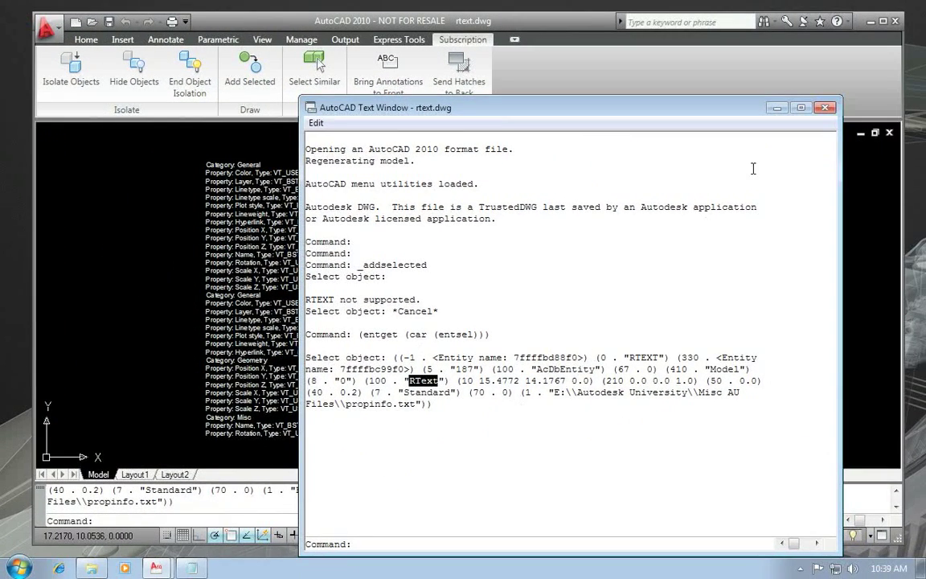
{"action": "left_click", "coordinate": [823, 107]}
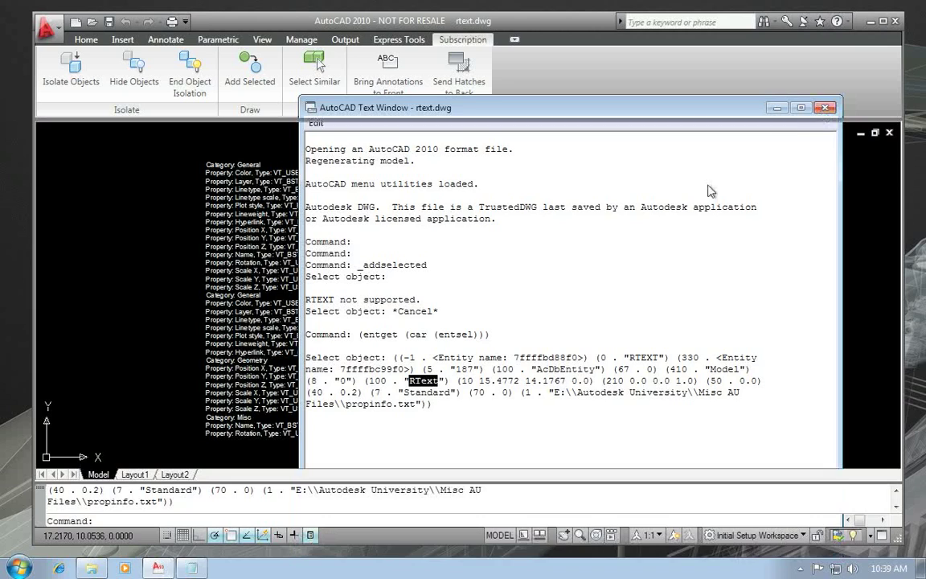
Return to AcSelCmdMap.xml in Notepad and set the Rtext entry's className to RText.
{"action": "left_click", "coordinate": [191, 568]}
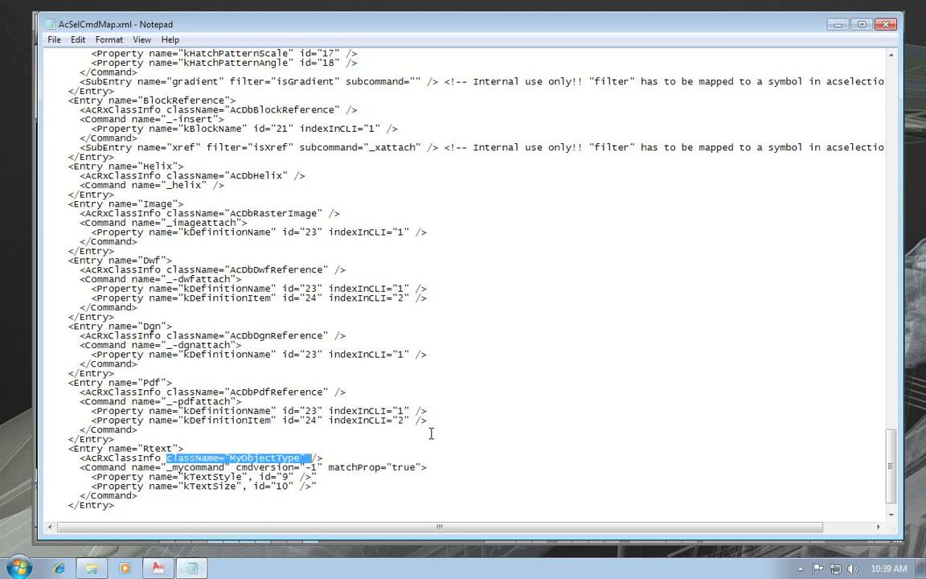
{"action": "left_click", "coordinate": [247, 457]}
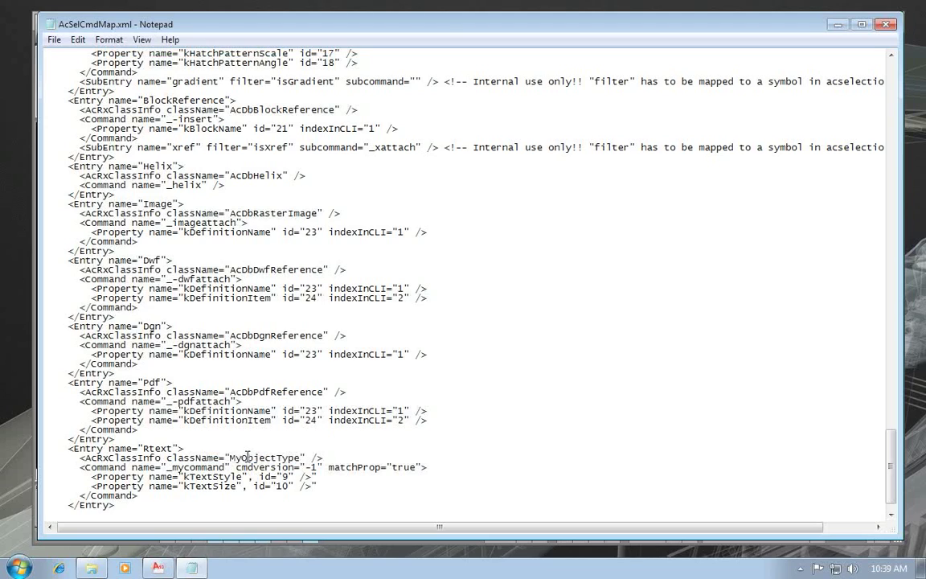
{"action": "left_click_drag", "start_coordinate": [231, 457], "coordinate": [299, 456]}
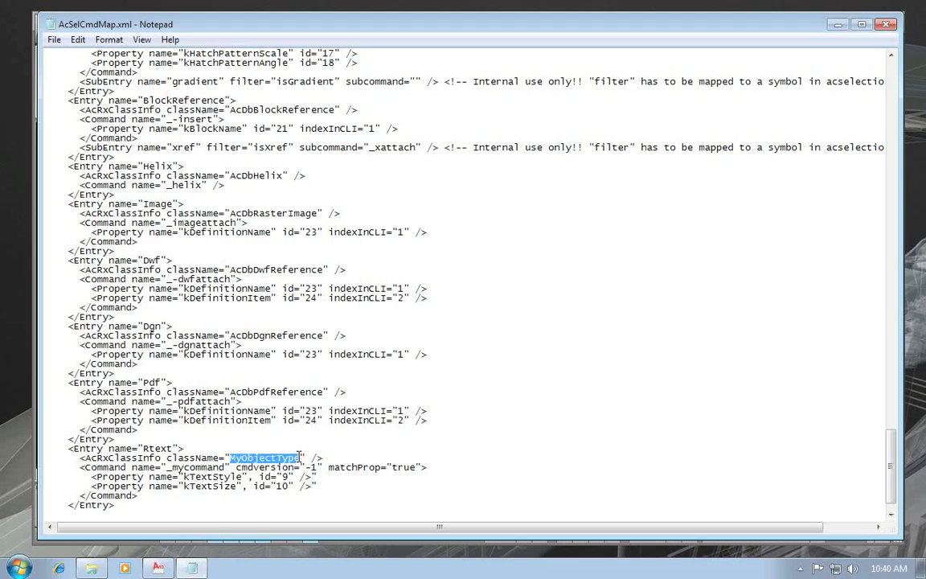
{"action": "type", "text": "RText"}
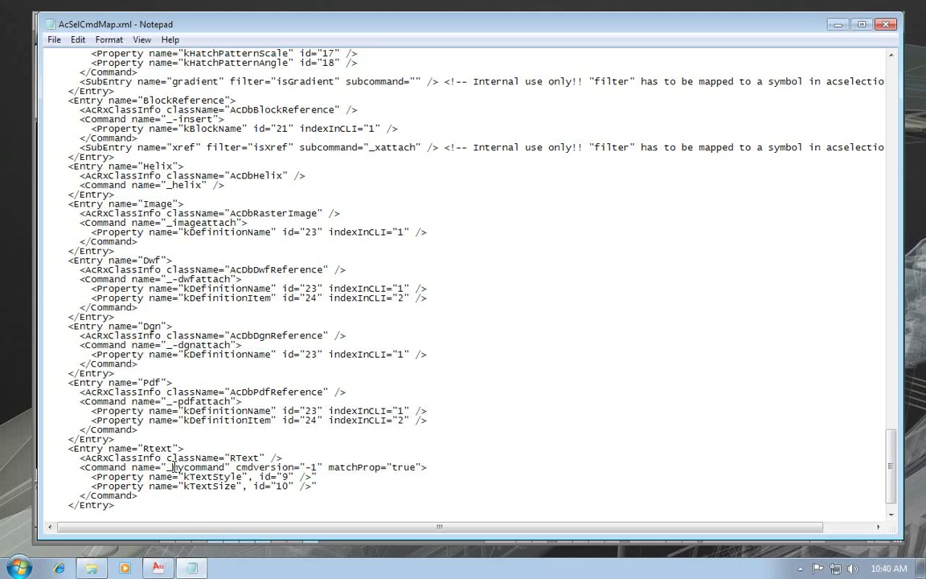
Set the Rtext entry's command name to _rtext and remove its cmdversion and matchProp attributes.
{"action": "left_click_drag", "start_coordinate": [172, 467], "coordinate": [225, 468]}
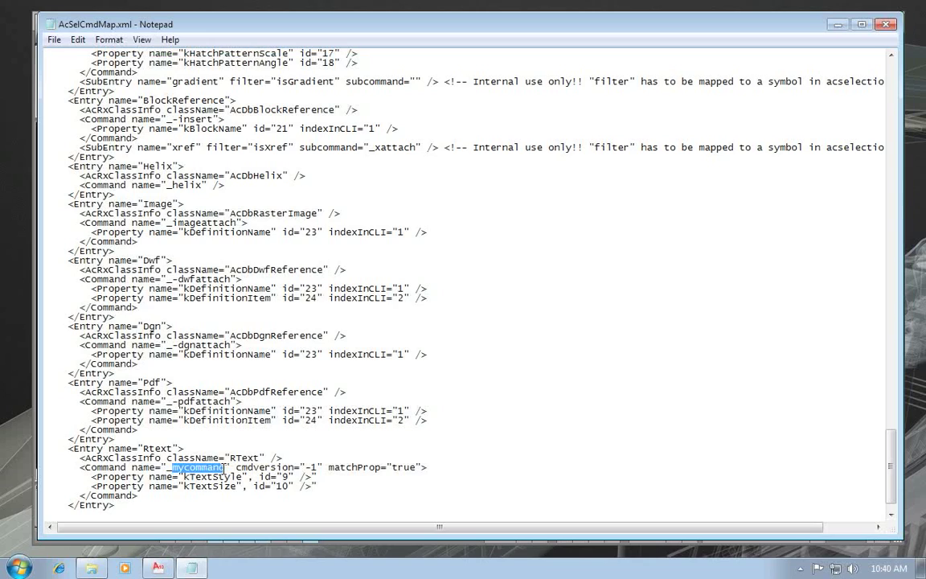
{"action": "type", "text": "rtext"}
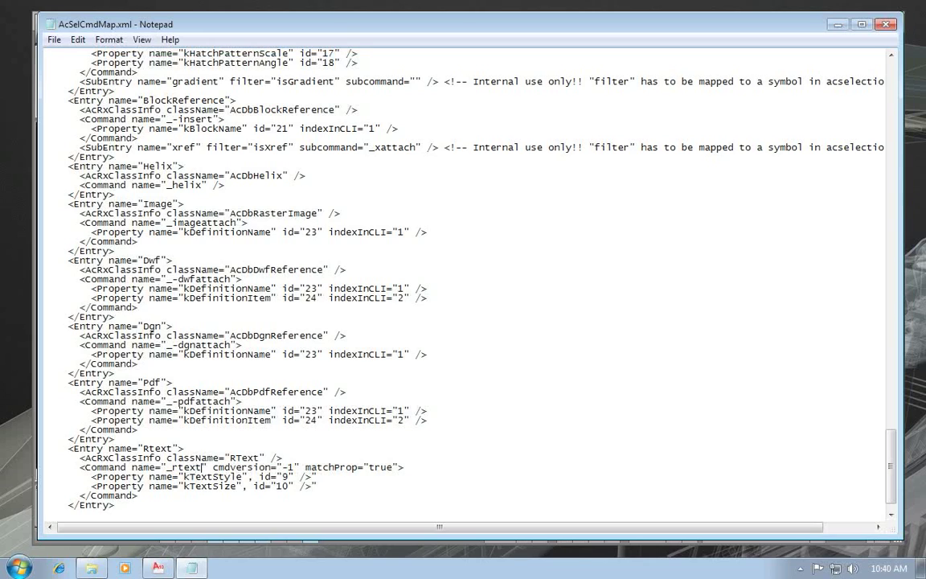
{"action": "key", "text": "Delete"}
{"action": "key", "text": "Delete"}
{"action": "key", "text": "Delete"}
{"action": "key", "text": "Delete"}
{"action": "key", "text": "Delete"}
{"action": "key", "text": "Delete"}
{"action": "key", "text": "Delete"}
{"action": "key", "text": "Delete"}
{"action": "key", "text": "Delete"}
{"action": "key", "text": "Delete"}
{"action": "key", "text": "Delete"}
{"action": "key", "text": "Delete"}
{"action": "key", "text": "Delete"}
{"action": "key", "text": "Delete"}
{"action": "key", "text": "Delete"}
{"action": "key", "text": "Delete"}
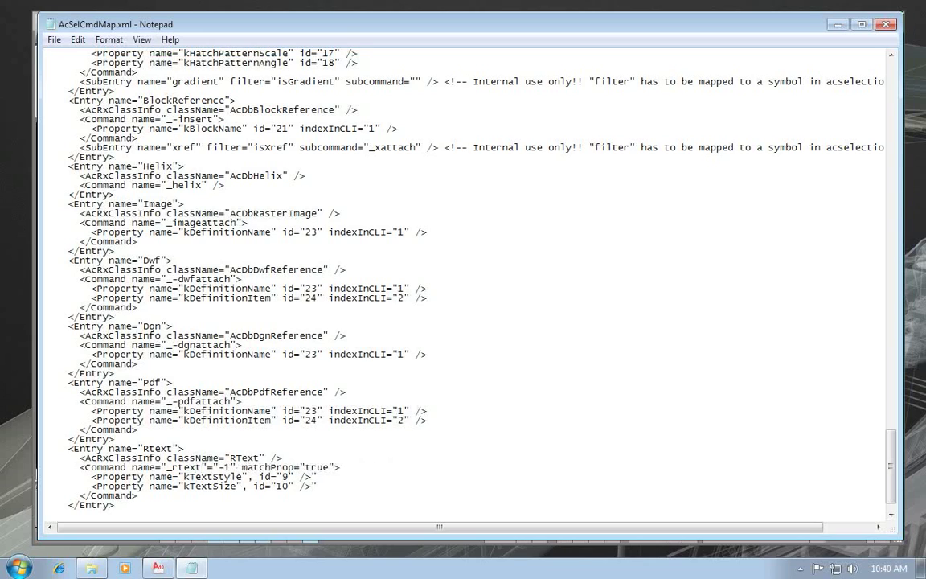
{"action": "key", "text": "Delete"}
{"action": "key", "text": "Delete"}
{"action": "key", "text": "Delete"}
{"action": "key", "text": "Delete"}
{"action": "key", "text": "Delete"}
{"action": "key", "text": "Delete"}
{"action": "key", "text": "Delete"}
{"action": "key", "text": "Delete"}
{"action": "key", "text": "Delete"}
{"action": "key", "text": "Delete"}
{"action": "key", "text": "Delete"}
{"action": "key", "text": "Delete"}
{"action": "key", "text": "Delete"}
{"action": "key", "text": "Delete"}
{"action": "key", "text": "Delete"}
{"action": "key", "text": "Delete"}
{"action": "key", "text": "Delete"}
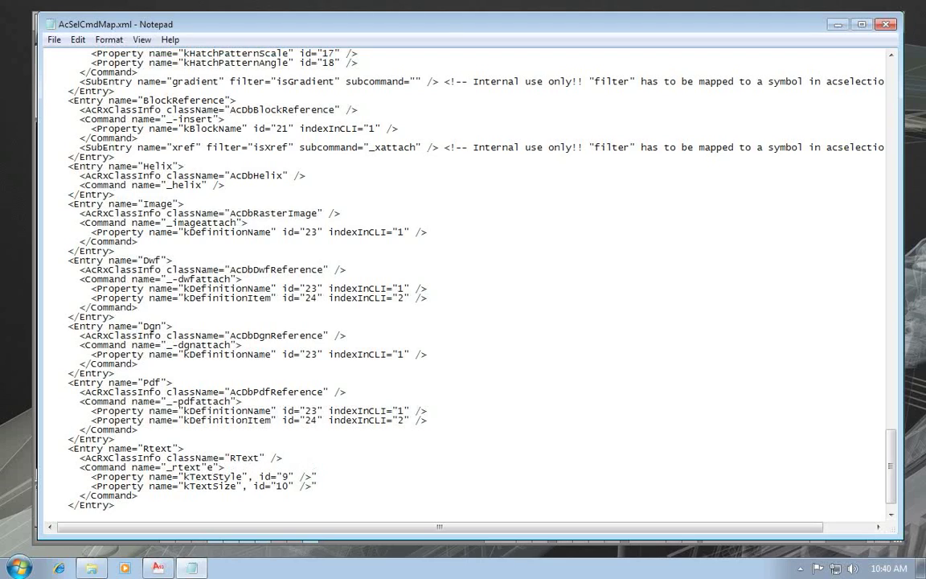
{"action": "key", "text": "Delete"}
Delete the kTextStyle and kTextSize property lines from the Rtext entry.
{"action": "key", "text": "Down"}
{"action": "key", "text": "Left"}
{"action": "key", "text": "Left"}
{"action": "key", "text": "Left"}
{"action": "key", "text": "Left"}
{"action": "key", "text": "Left"}
{"action": "key", "text": "Left"}
{"action": "key", "text": "Left"}
{"action": "key", "text": "Left"}
{"action": "key", "text": "Left"}
{"action": "key", "text": "Left"}
{"action": "key", "text": "Left"}
{"action": "key", "text": "Left"}
{"action": "key", "text": "Left"}
{"action": "key", "text": "Left"}
{"action": "key", "text": "Left"}
{"action": "key", "text": "Left"}
{"action": "key", "text": "Left"}
{"action": "key", "text": "Left"}
{"action": "key", "text": "Left"}
{"action": "key", "text": "Left"}
{"action": "key", "text": "Left"}
{"action": "key", "text": "Left"}
{"action": "key", "text": "Left"}
{"action": "key", "text": "Left"}
{"action": "key", "text": "Left"}
{"action": "key", "text": "Left"}
{"action": "key", "text": "Left"}
{"action": "key", "text": "Left"}
{"action": "key", "text": "shift+Down"}
{"action": "key", "text": "shift+Down"}
{"action": "key", "text": "Delete"}
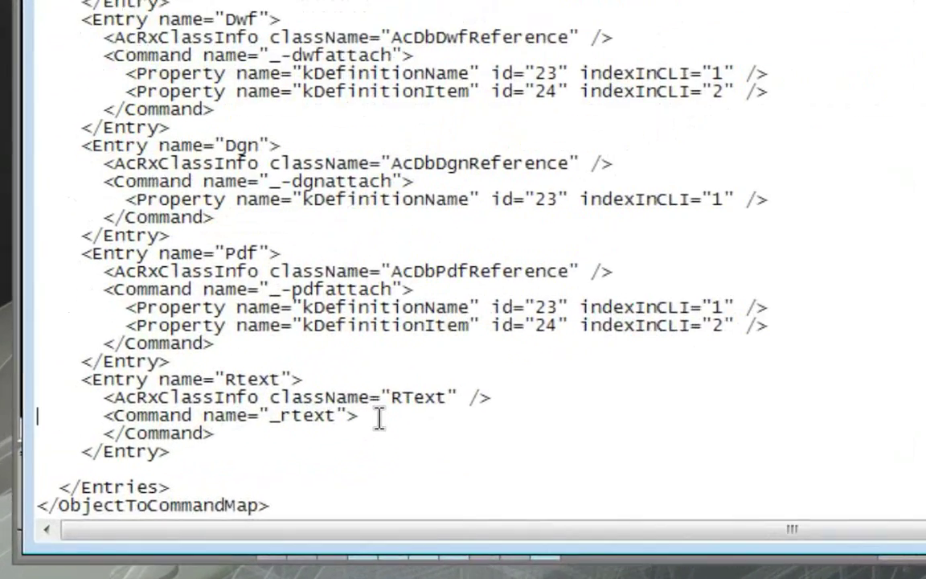
Highlight the Rtext entry lines to review the edited node.
{"action": "key", "text": "Up"}
{"action": "key", "text": "Up"}
{"action": "key", "text": "shift+Down"}
{"action": "key", "text": "shift+Down"}
{"action": "key", "text": "shift+Down"}
{"action": "key", "text": "shift+Down"}
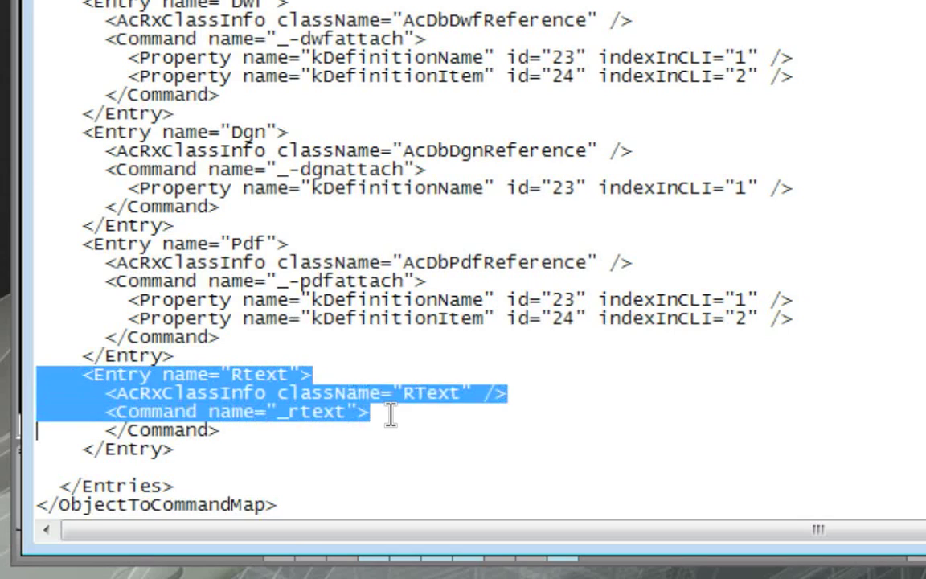
{"action": "key", "text": "shift+End"}
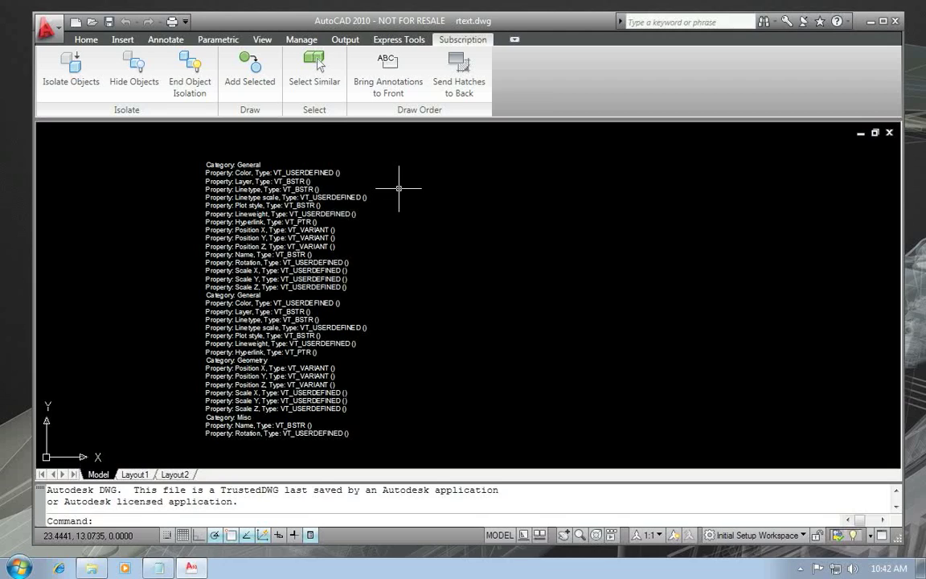
Run Add Selected on the RTEXT property list in rtext.dwg in AutoCAD with the edited command map.
{"action": "left_click", "coordinate": [249, 77]}
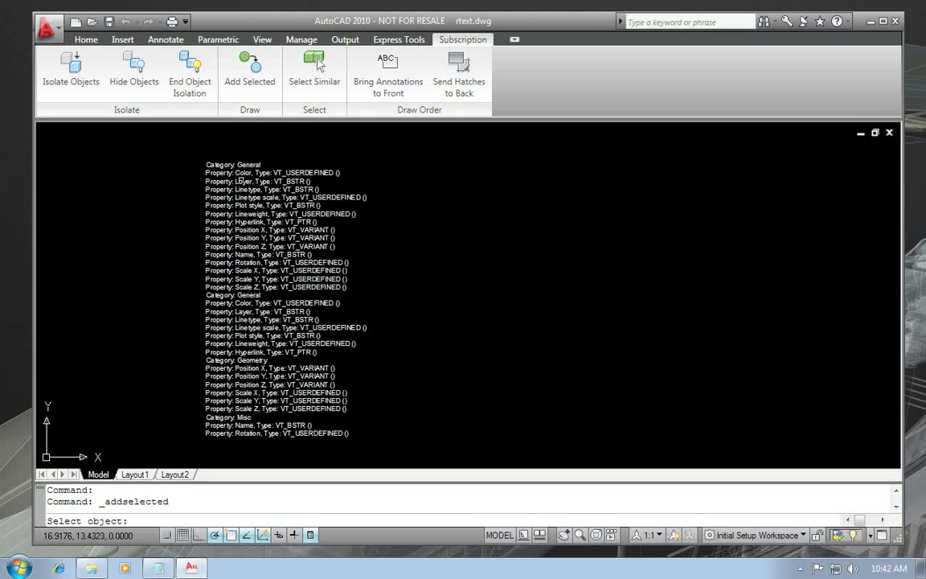
{"action": "left_click", "coordinate": [219, 195]}
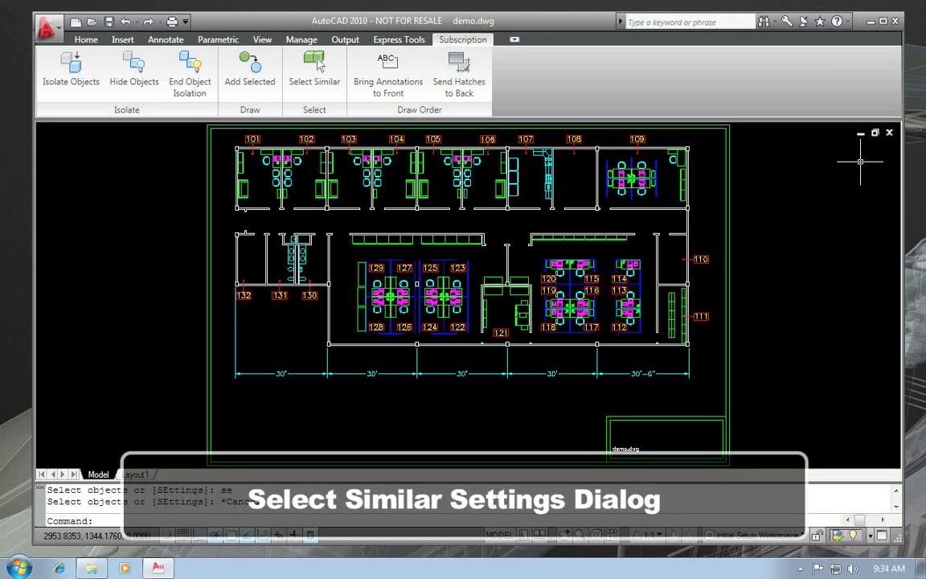
Start Select Similar in demo.dwg and clear Name and Layer as matching criteria in its settings.
{"action": "left_click", "coordinate": [729, 153]}
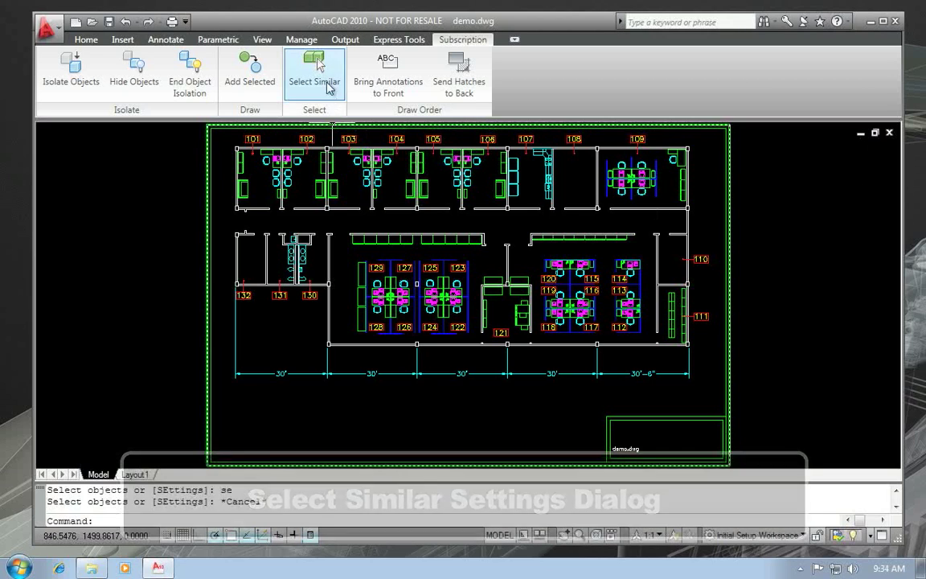
{"action": "left_click", "coordinate": [327, 87]}
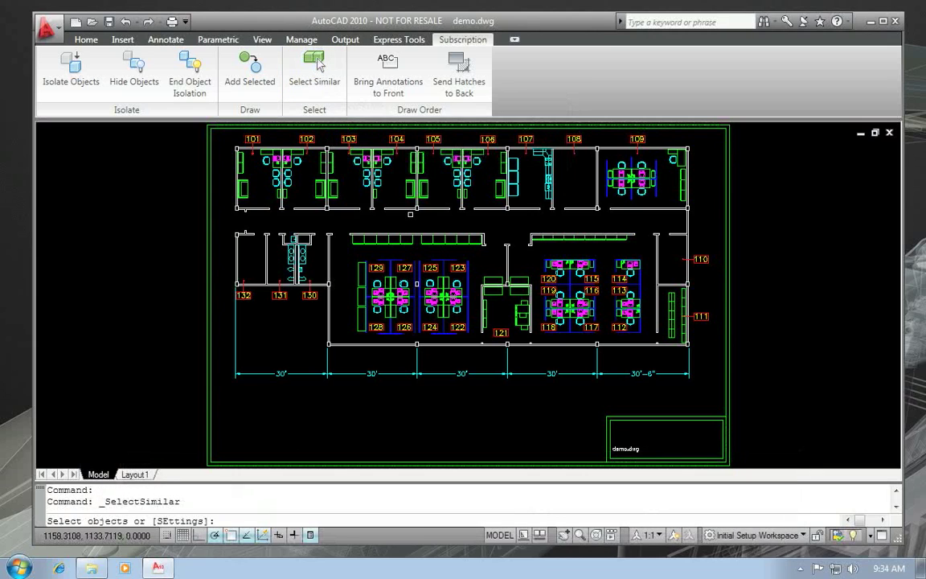
{"action": "type", "text": "se"}
{"action": "key", "text": "Return"}
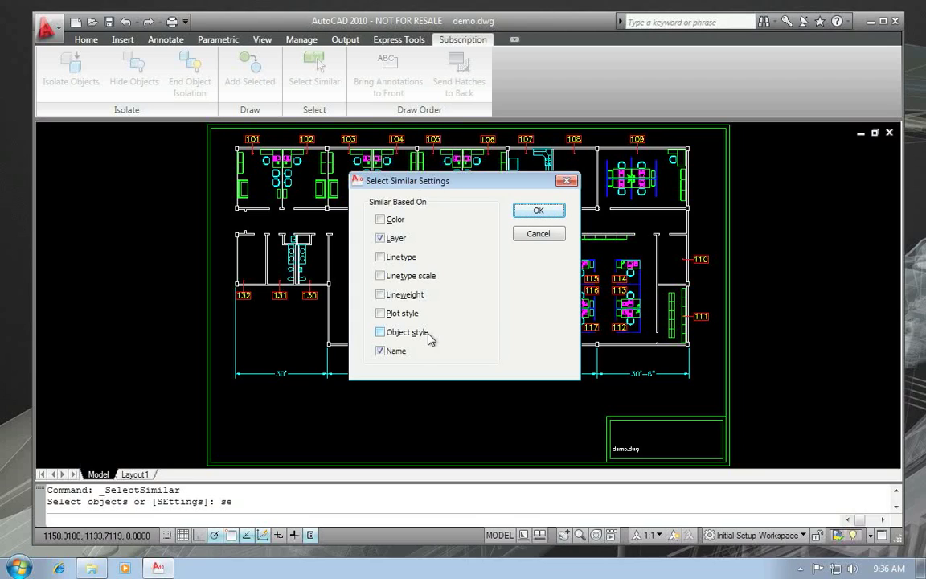
{"action": "left_click", "coordinate": [381, 352]}
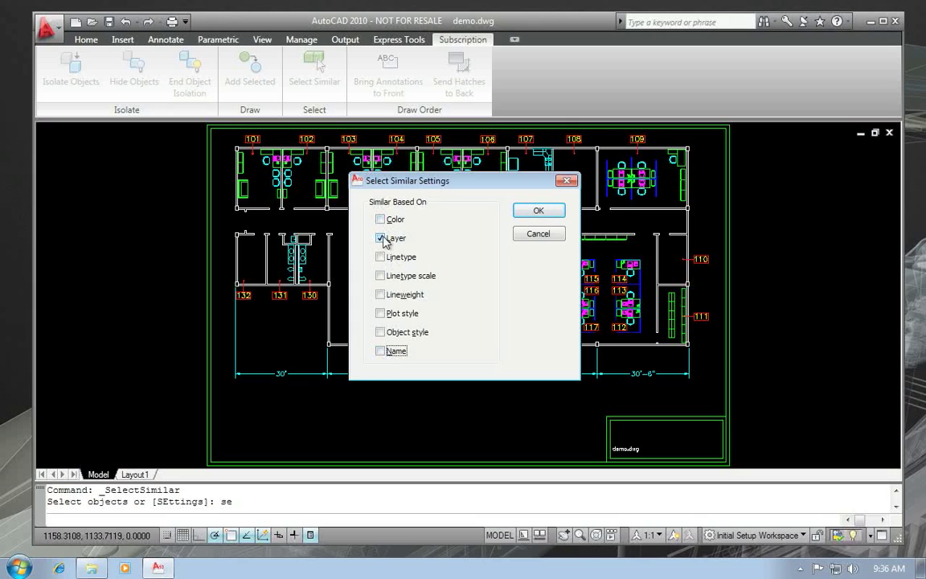
{"action": "left_click", "coordinate": [381, 238]}
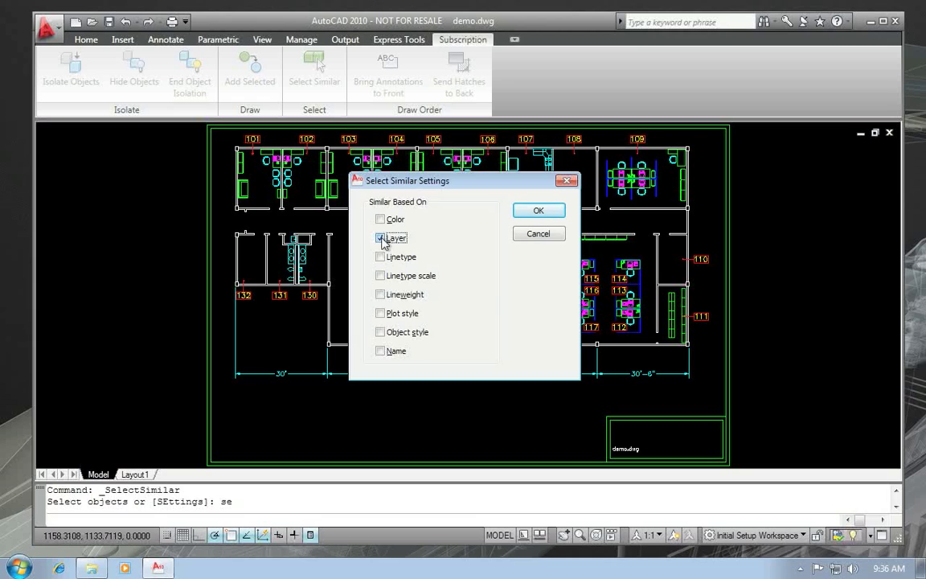
{"action": "left_click", "coordinate": [538, 212]}
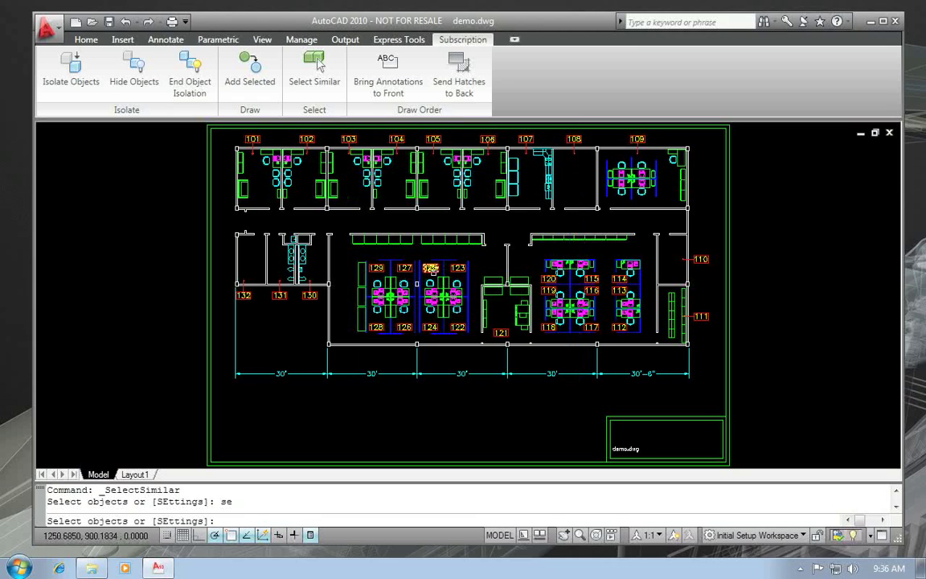
Select all objects similar to the room 130 tag, then clear the selection.
{"action": "left_click", "coordinate": [311, 296]}
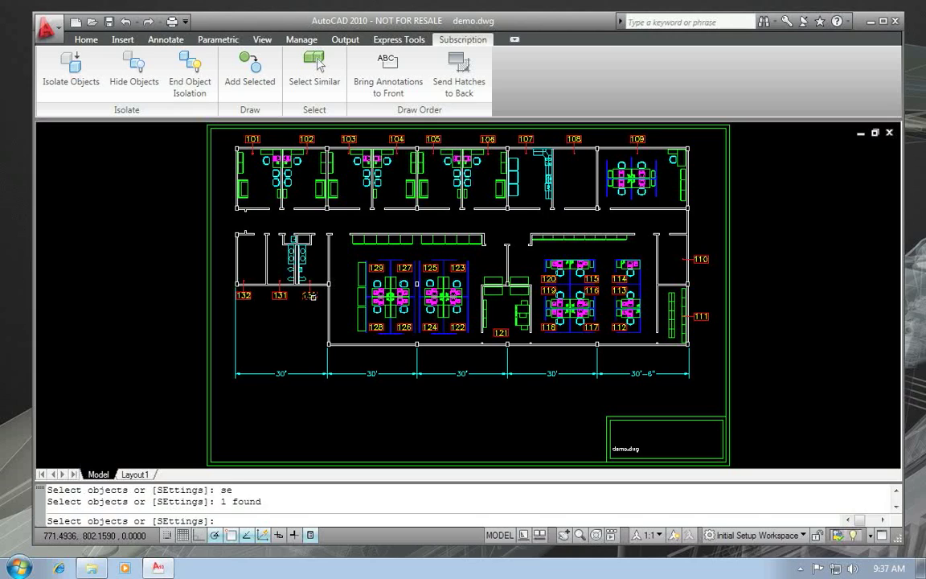
{"action": "key", "text": "Return"}
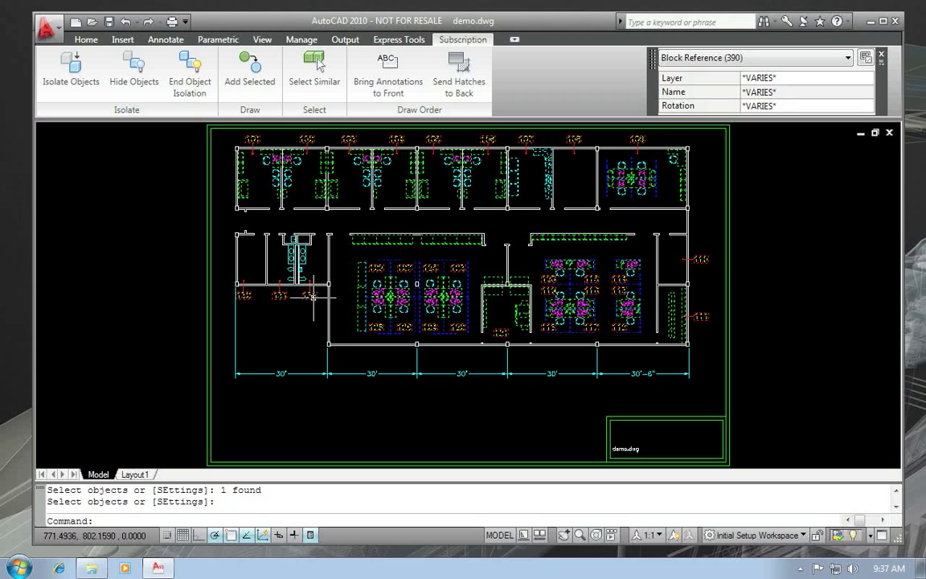
{"action": "key", "text": "Escape"}
Restart Select Similar and re-enable Layer and Name as matching criteria in its settings.
{"action": "key", "text": "Return"}
{"action": "type", "text": "se"}
{"action": "key", "text": "Return"}
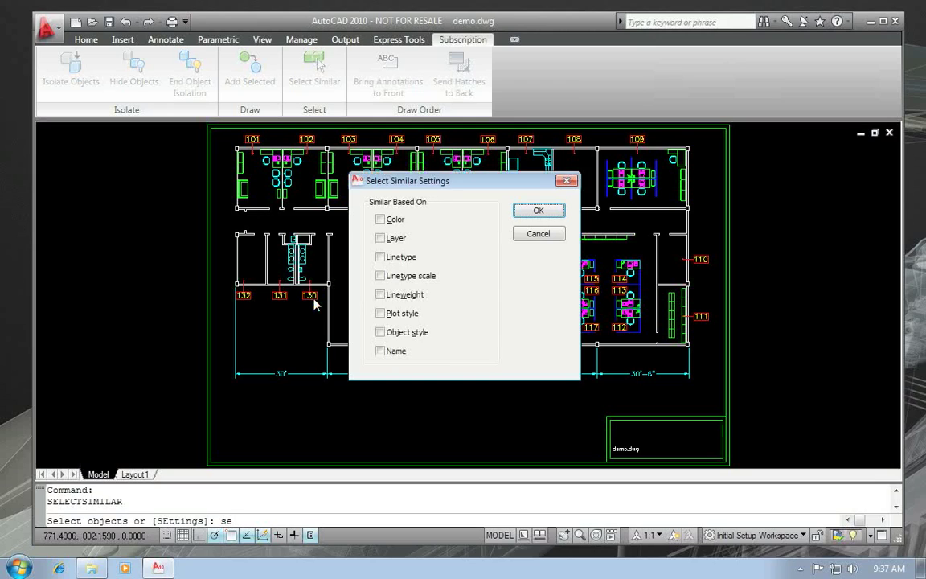
{"action": "left_click", "coordinate": [396, 238]}
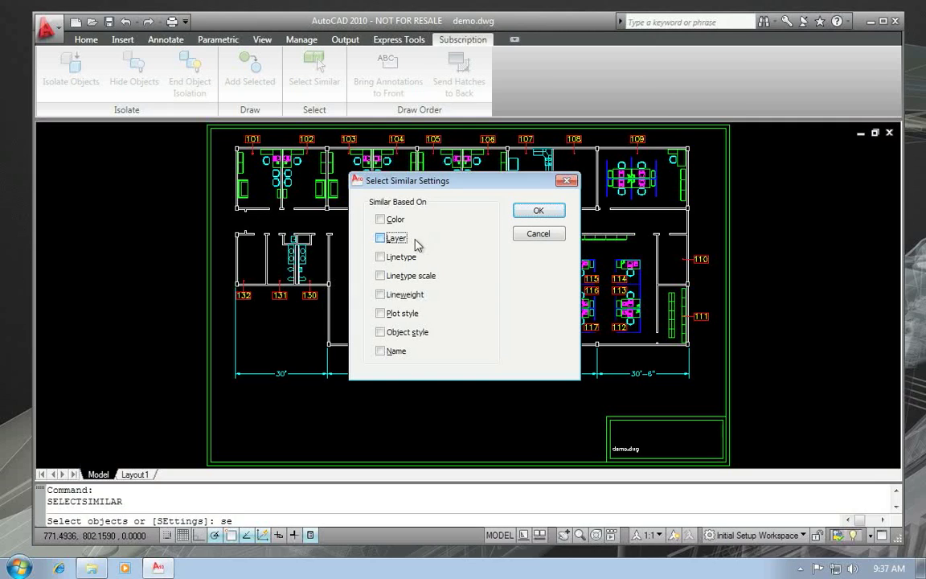
{"action": "left_click", "coordinate": [399, 352]}
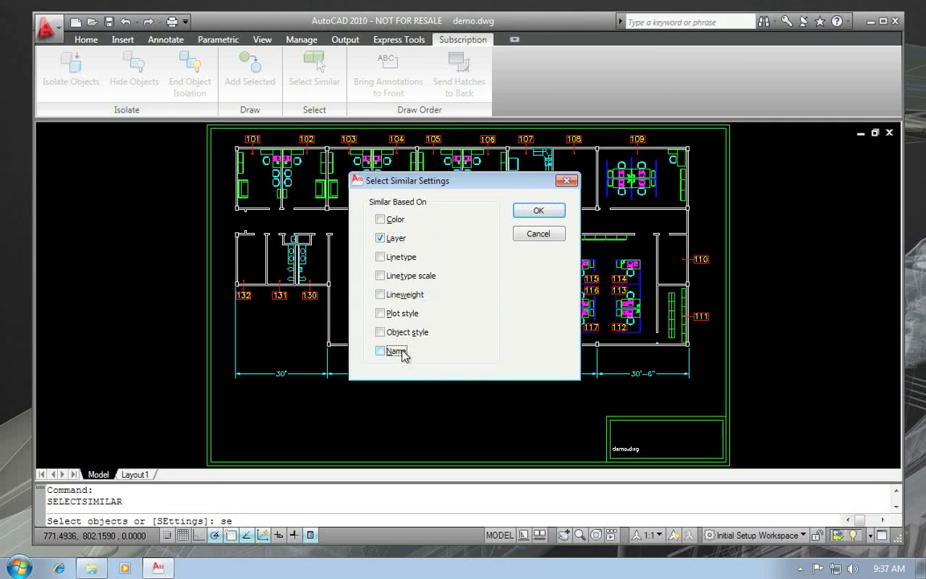
{"action": "left_click", "coordinate": [539, 210]}
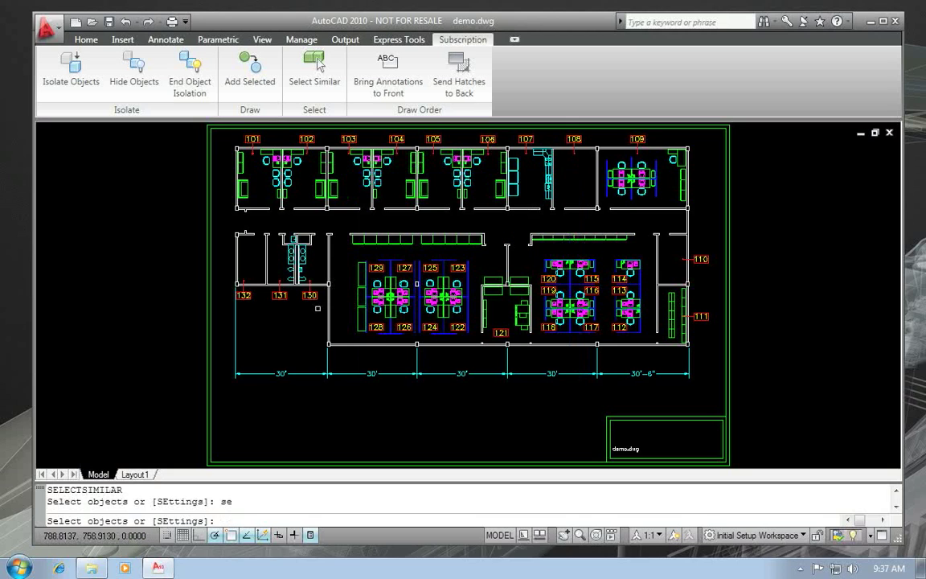
Select all blocks similar to the room 130 tag using the Layer and Name criteria, then clear the selection.
{"action": "left_click", "coordinate": [313, 297]}
{"action": "key", "text": "Return"}
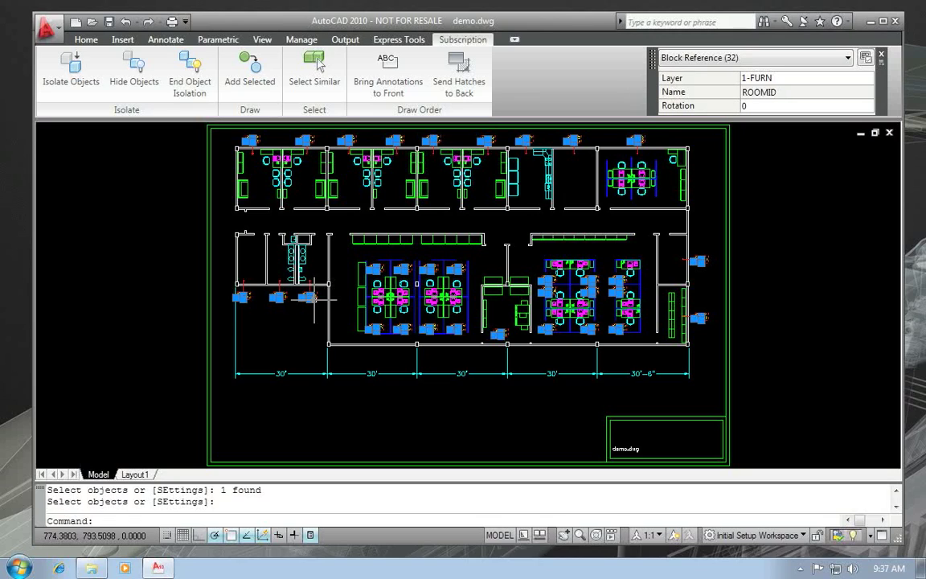
{"action": "key", "text": "Escape"}
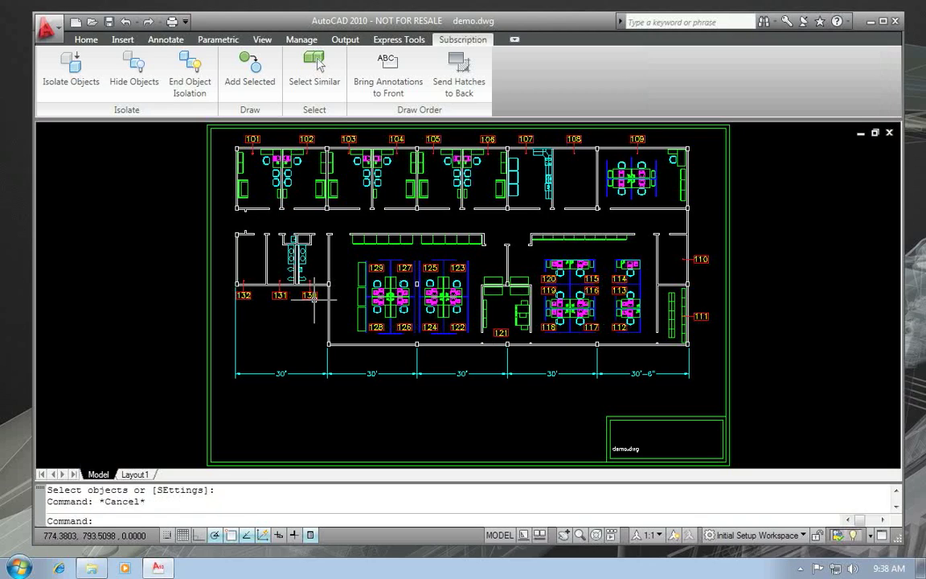
Run Select Similar on both the room 130 tag and a chair in the room 103 and 104 offices, then clear the selection.
{"action": "key", "text": "Return"}
{"action": "left_click", "coordinate": [310, 295]}
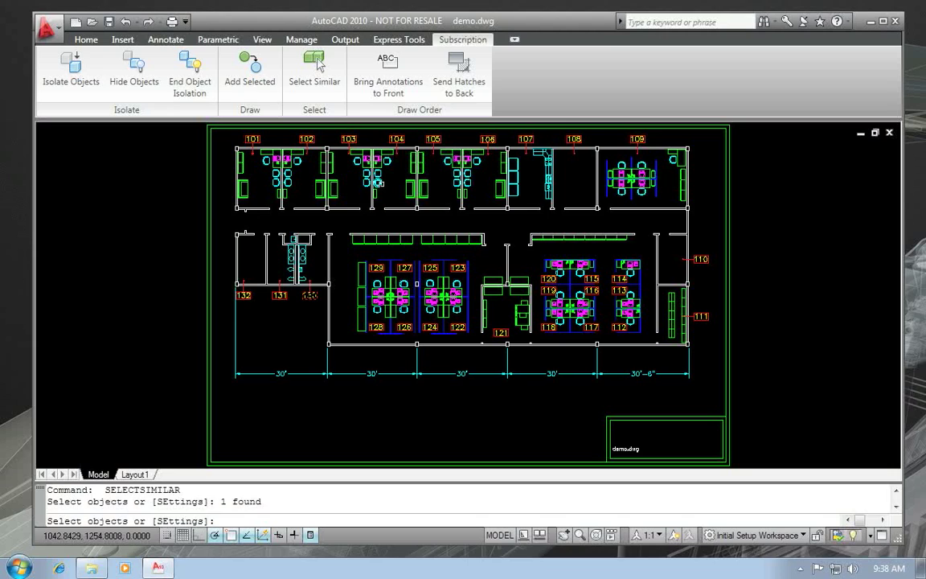
{"action": "left_click", "coordinate": [378, 183]}
{"action": "key", "text": "Return"}
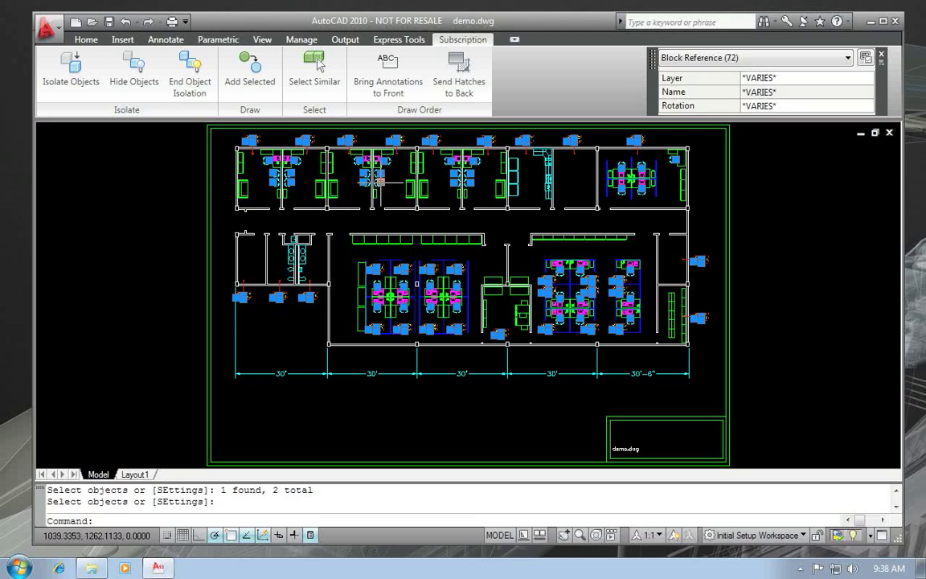
{"action": "key", "text": "Escape"}
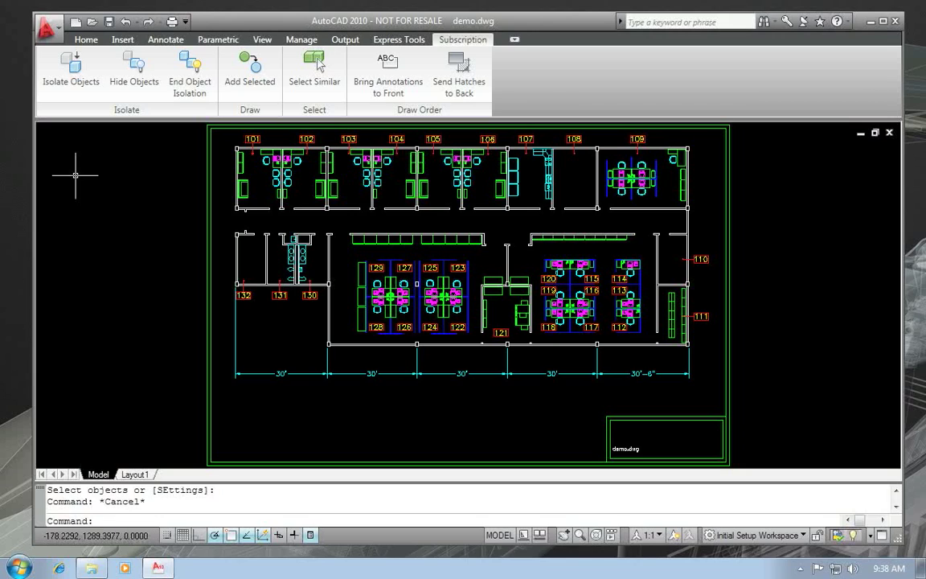
Draw a three-segment zigzag polyline in the empty area beside the floor plan and run Select Similar on it.
{"action": "type", "text": "pline"}
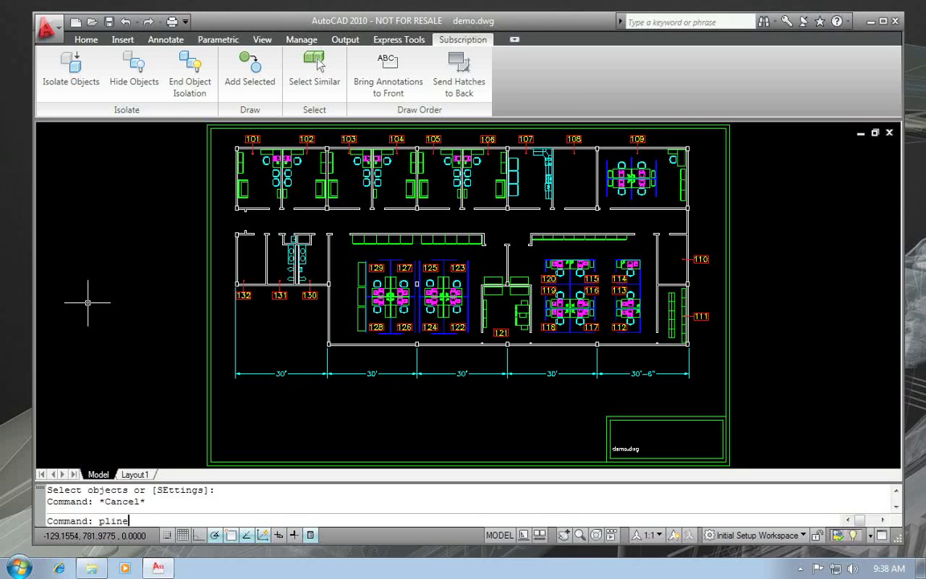
{"action": "key", "text": "Return"}
{"action": "left_click", "coordinate": [81, 287]}
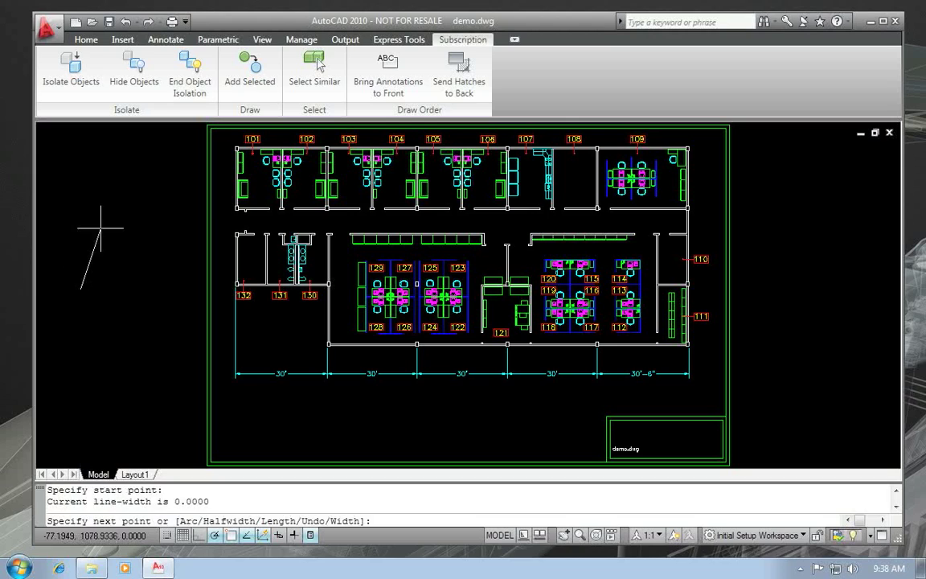
{"action": "left_click", "coordinate": [106, 219]}
{"action": "left_click", "coordinate": [121, 408]}
{"action": "left_click", "coordinate": [141, 341]}
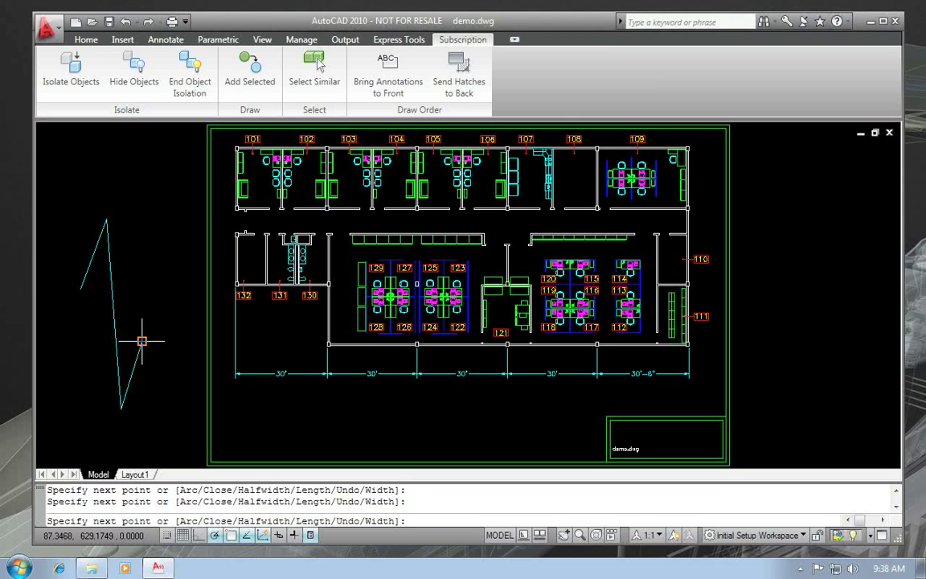
{"action": "key", "text": "Return"}
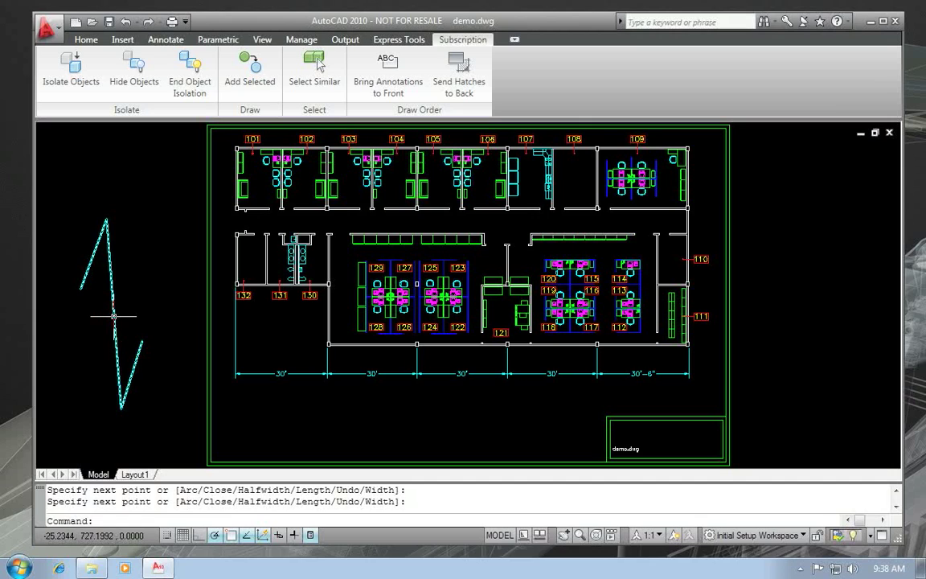
{"action": "left_click", "coordinate": [113, 316]}
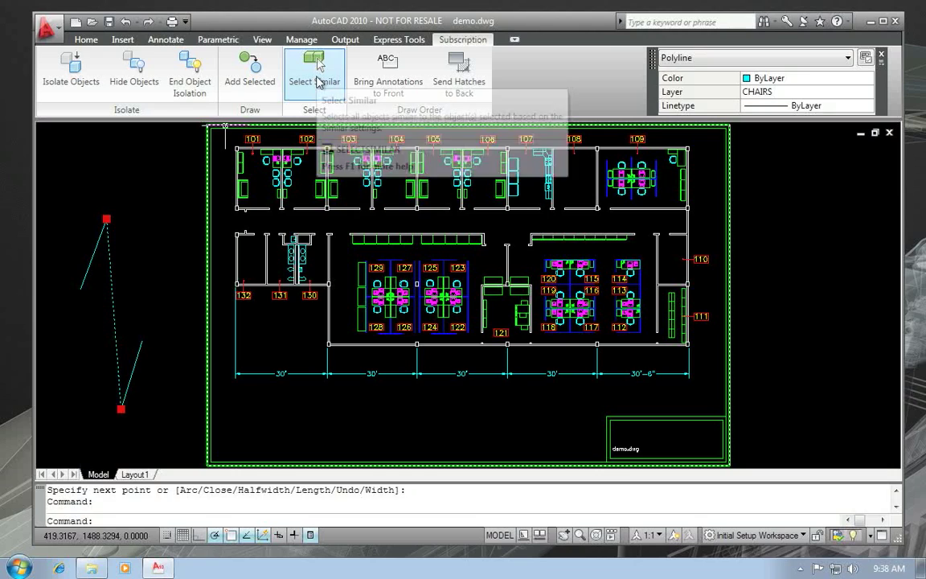
{"action": "left_click", "coordinate": [318, 81]}
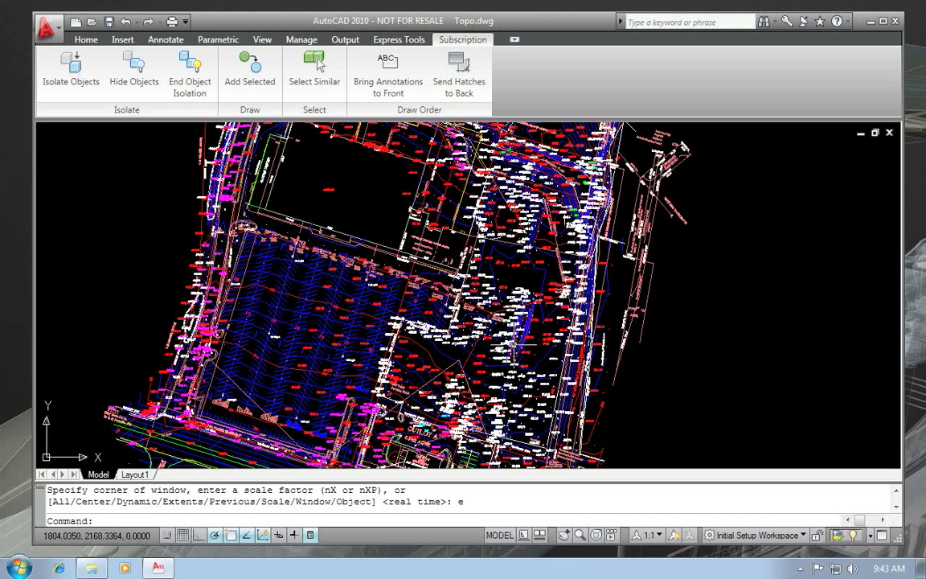
In Topo.dwg, select all text similar to a white spot elevation label near the pavement edge and isolate it.
{"action": "scroll", "coordinate": [460, 325], "scroll_direction": "up", "scroll_amount": 5}
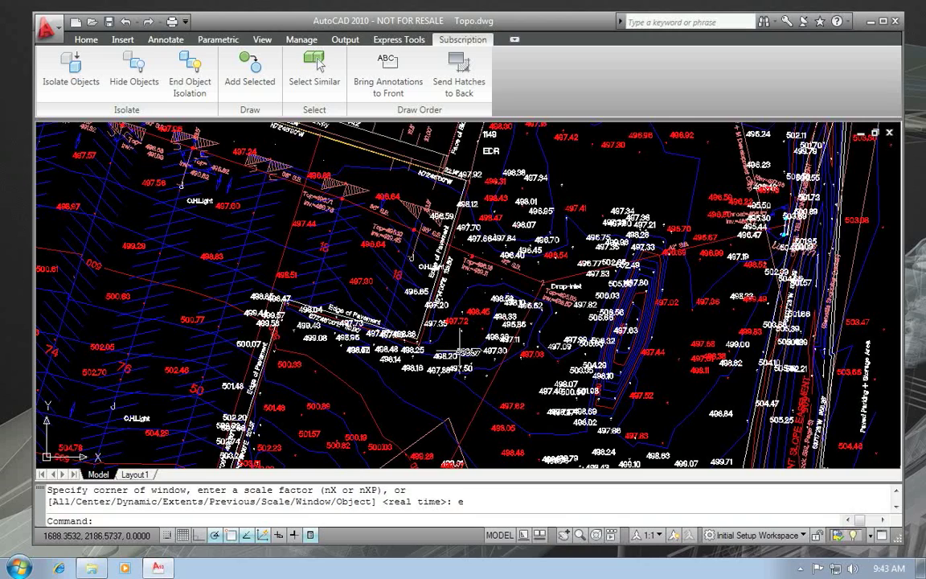
{"action": "left_click", "coordinate": [319, 79]}
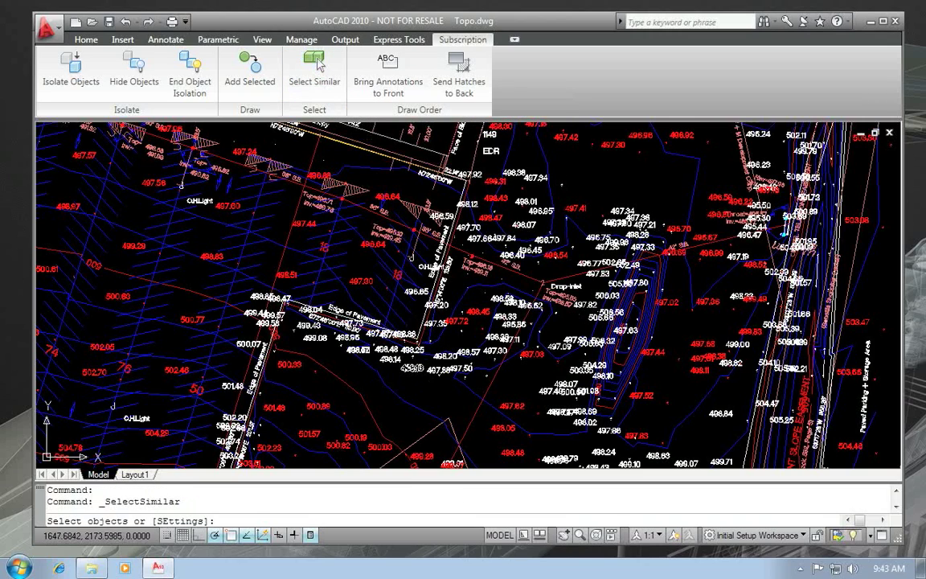
{"action": "left_click", "coordinate": [411, 368]}
{"action": "key", "text": "Return"}
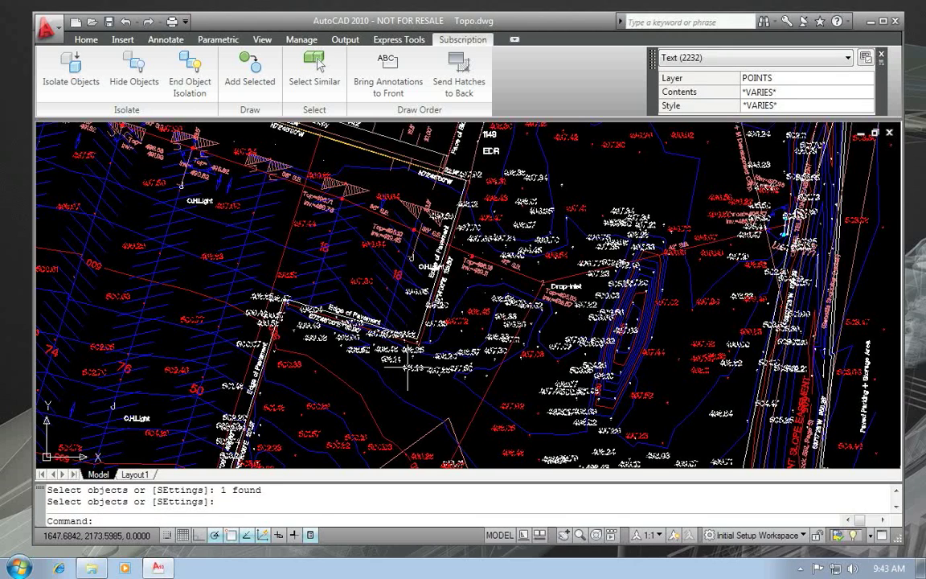
{"action": "left_click", "coordinate": [84, 81]}
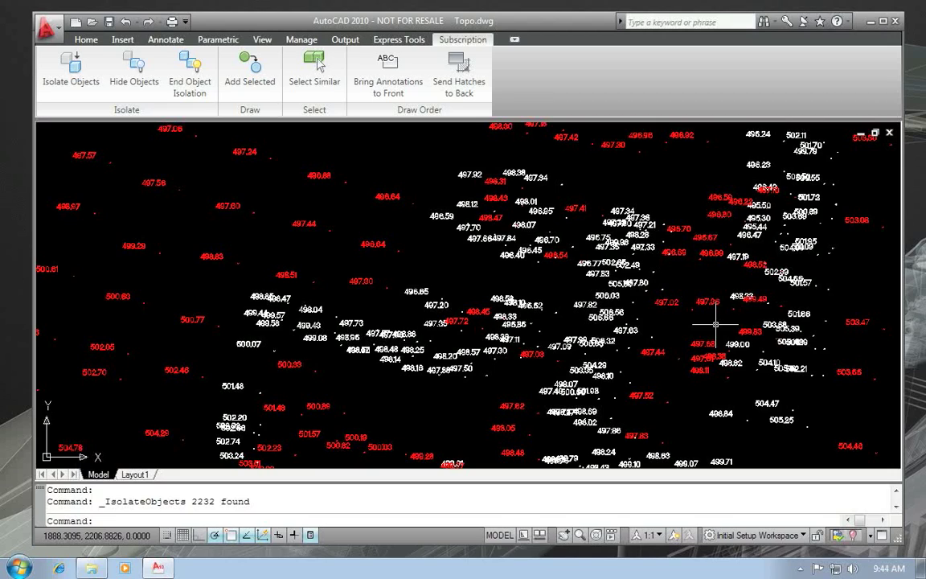
End the object isolation and restart Select Similar with Color added as a matching criterion.
{"action": "left_click", "coordinate": [206, 95]}
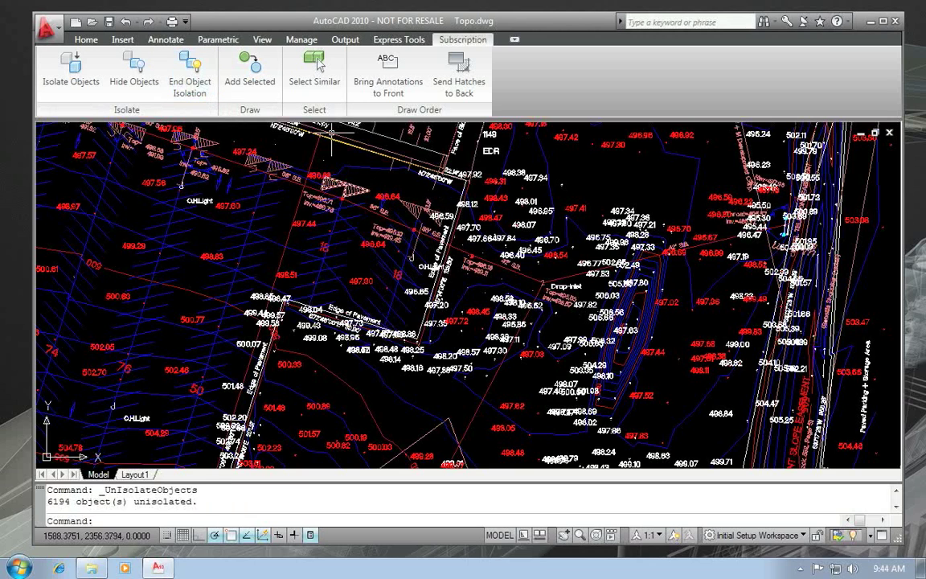
{"action": "left_click", "coordinate": [325, 85]}
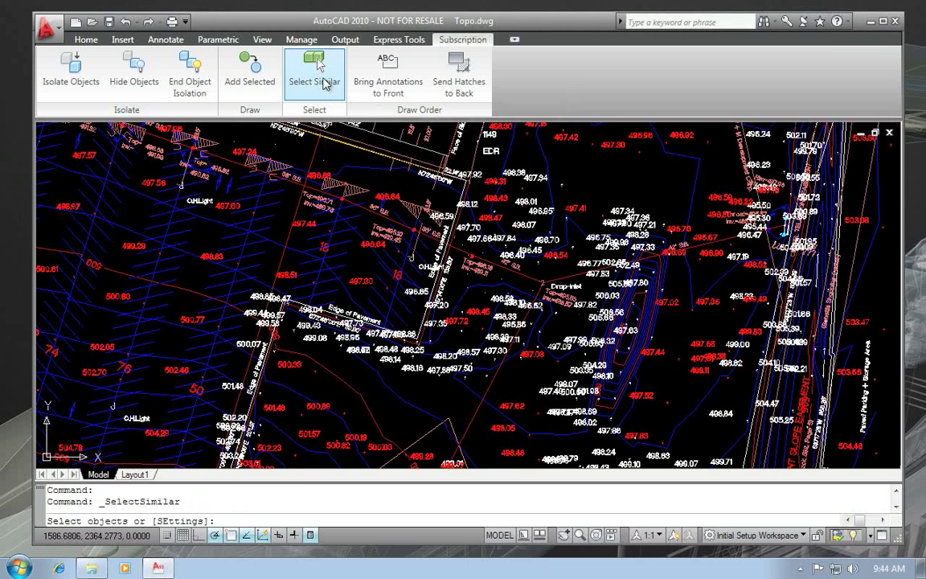
{"action": "type", "text": "se"}
{"action": "key", "text": "Return"}
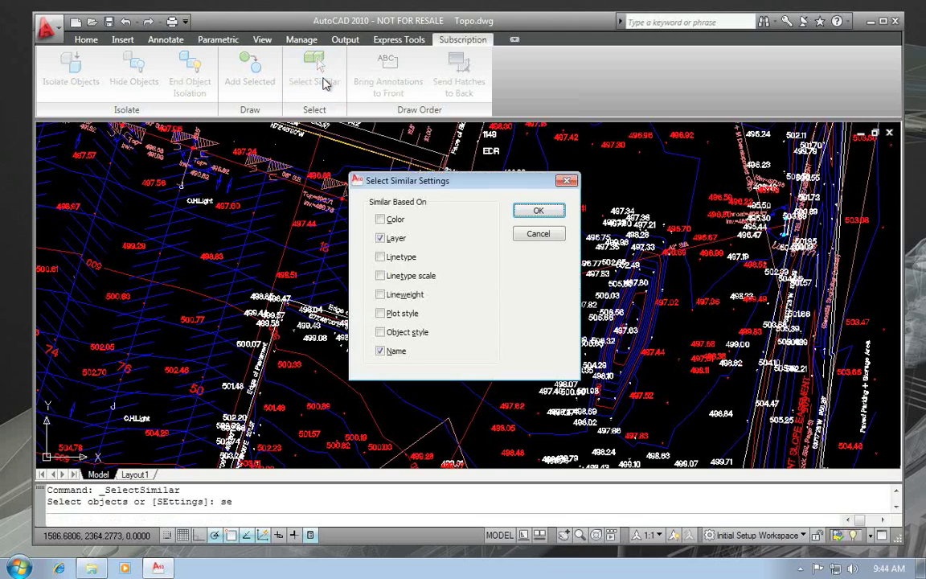
{"action": "left_click", "coordinate": [382, 218]}
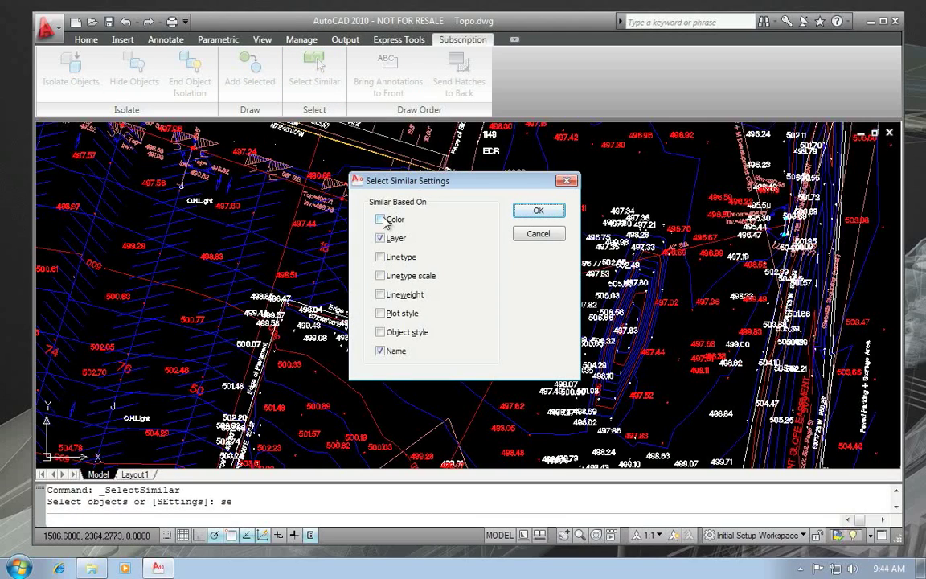
{"action": "left_click", "coordinate": [537, 211]}
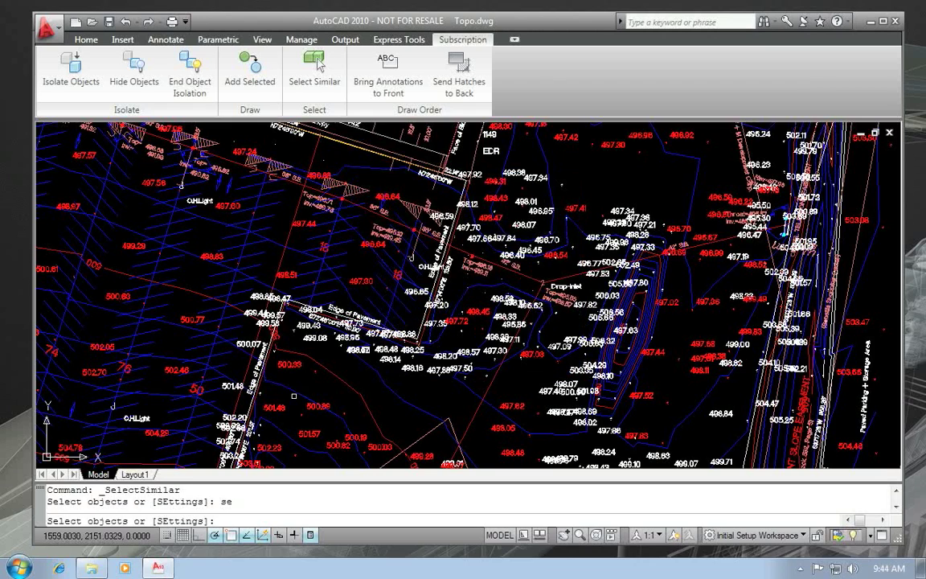
Select all text similar to a red spot elevation label and isolate it.
{"action": "left_click", "coordinate": [289, 364]}
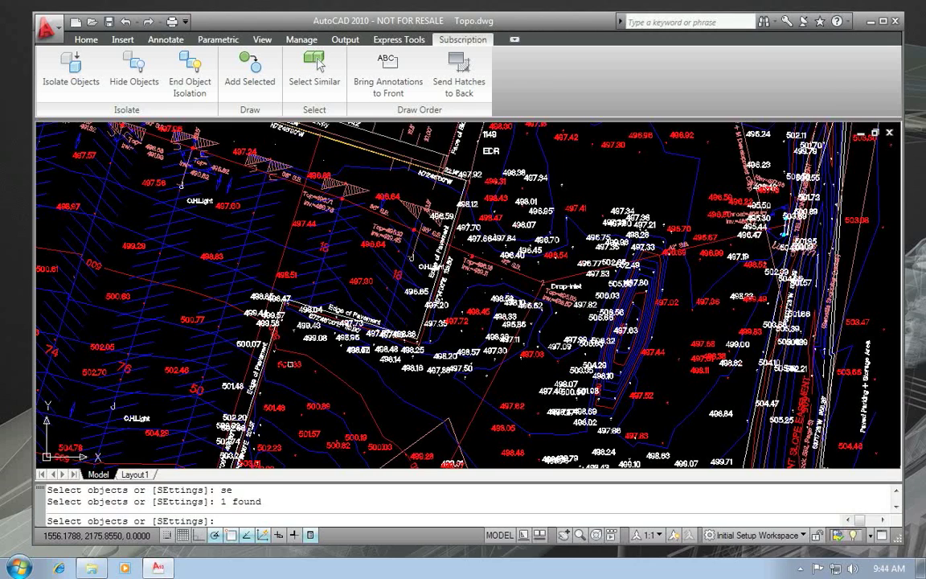
{"action": "key", "text": "Return"}
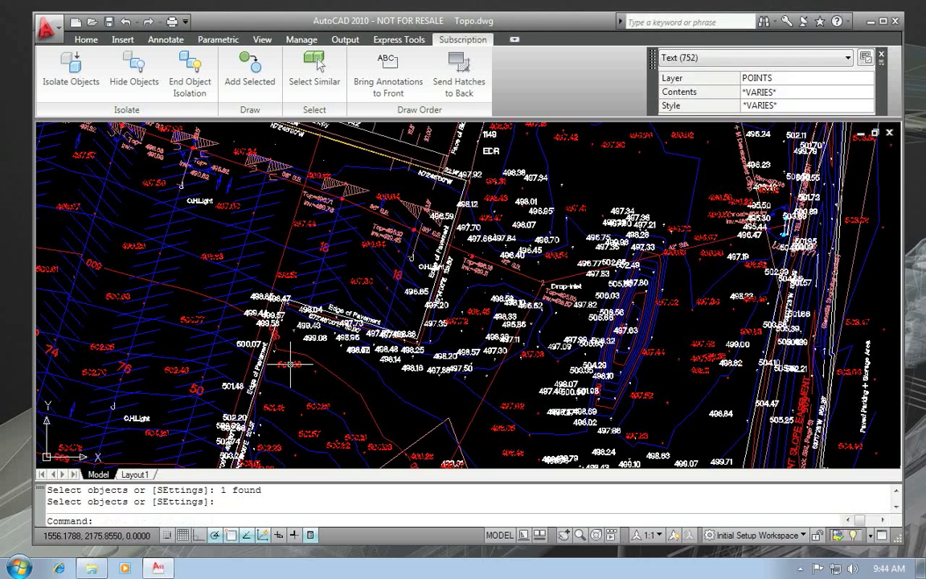
{"action": "left_click", "coordinate": [80, 81]}
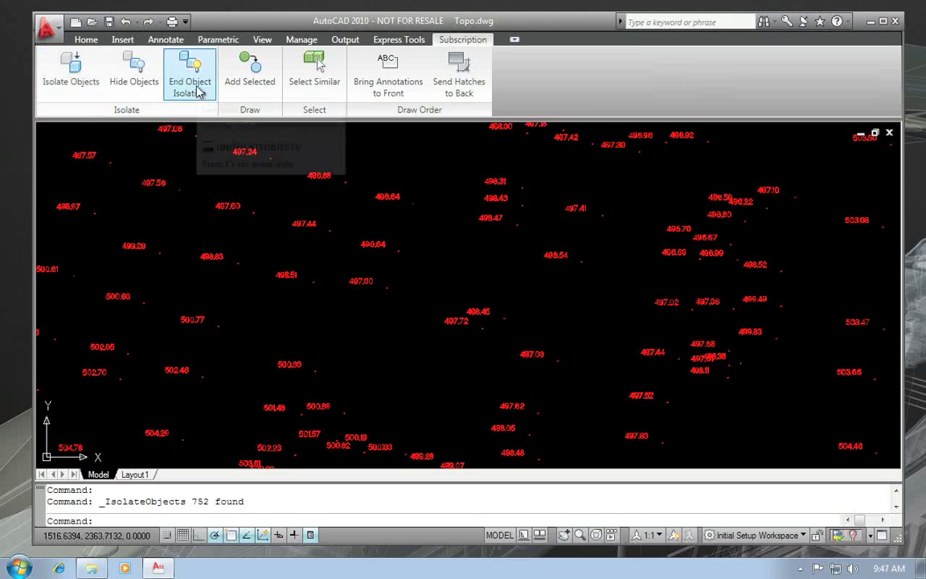
End the object isolation and restart Select Similar with Color cleared as a matching criterion.
{"action": "left_click", "coordinate": [196, 90]}
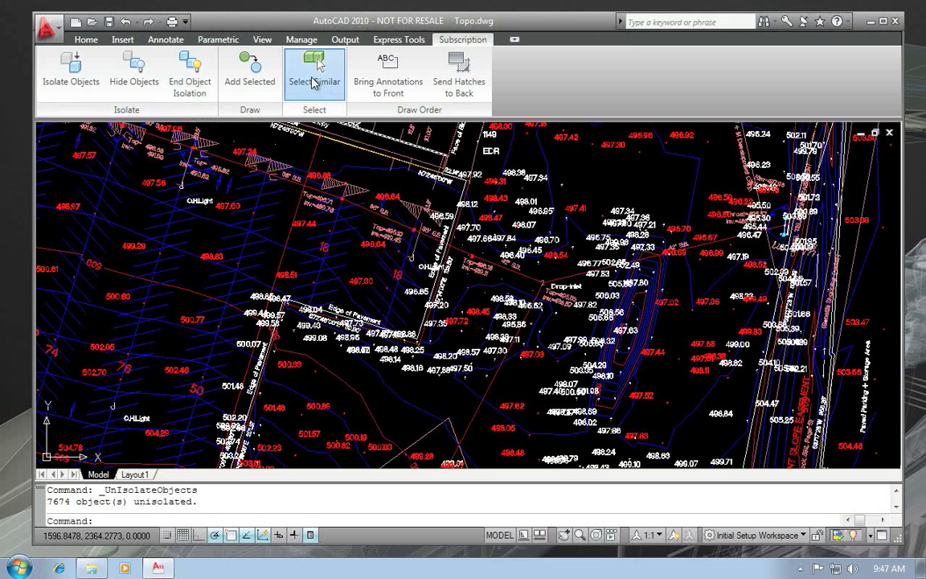
{"action": "left_click", "coordinate": [314, 83]}
{"action": "type", "text": "e"}
{"action": "key", "text": "Return"}
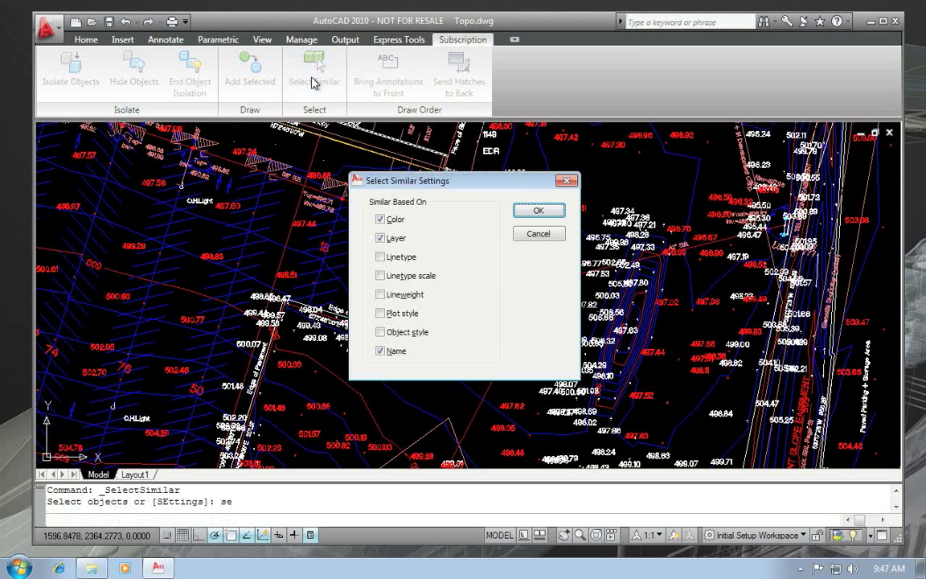
{"action": "left_click", "coordinate": [380, 219]}
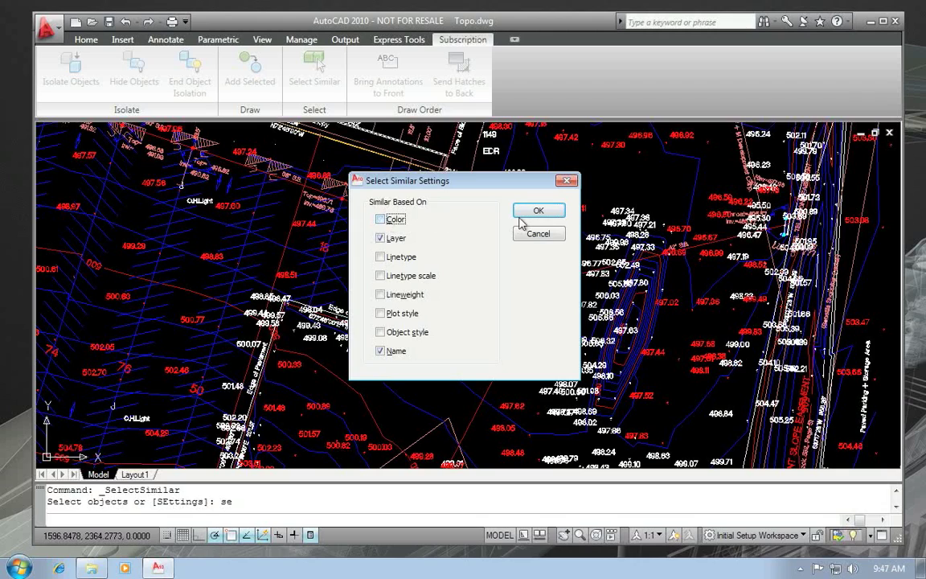
{"action": "left_click", "coordinate": [537, 210]}
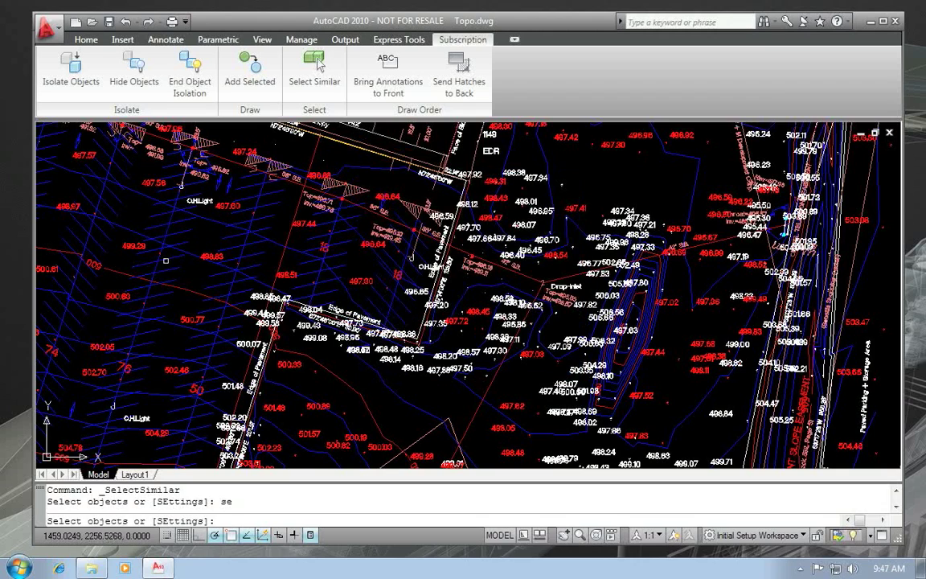
Select all polylines similar to a blue parking stripe and isolate them.
{"action": "left_click", "coordinate": [167, 259]}
{"action": "key", "text": "Return"}
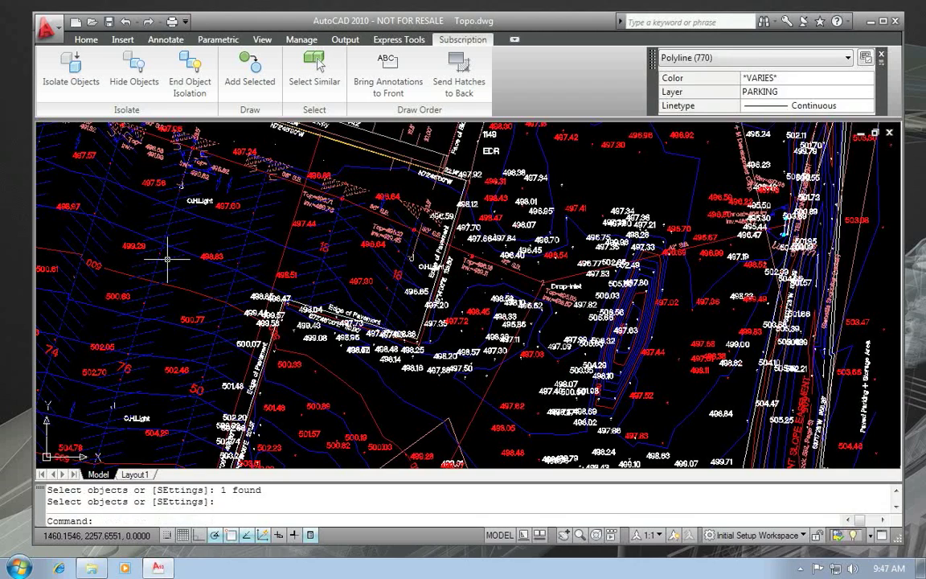
{"action": "left_click", "coordinate": [86, 86]}
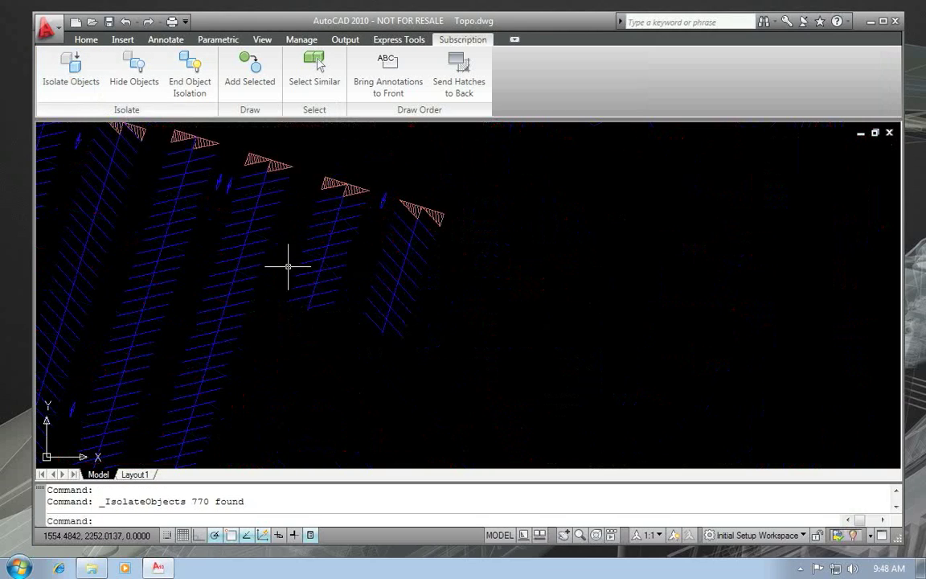
{"action": "scroll", "coordinate": [328, 300], "scroll_direction": "down", "scroll_amount": 6}
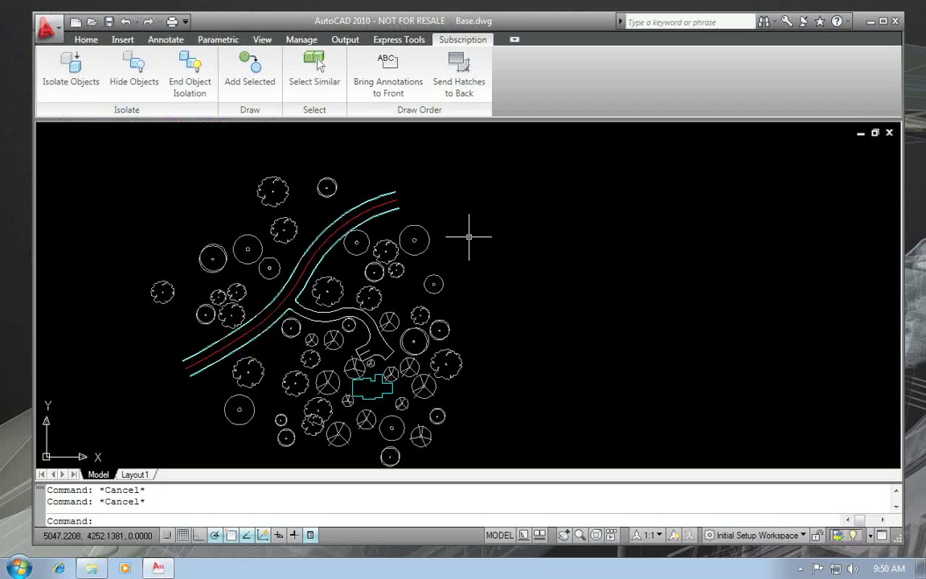
In Base.dwg, clear Layer and Name as Select Similar criteria and select all blocks similar to a tree near the road.
{"action": "left_click", "coordinate": [314, 61]}
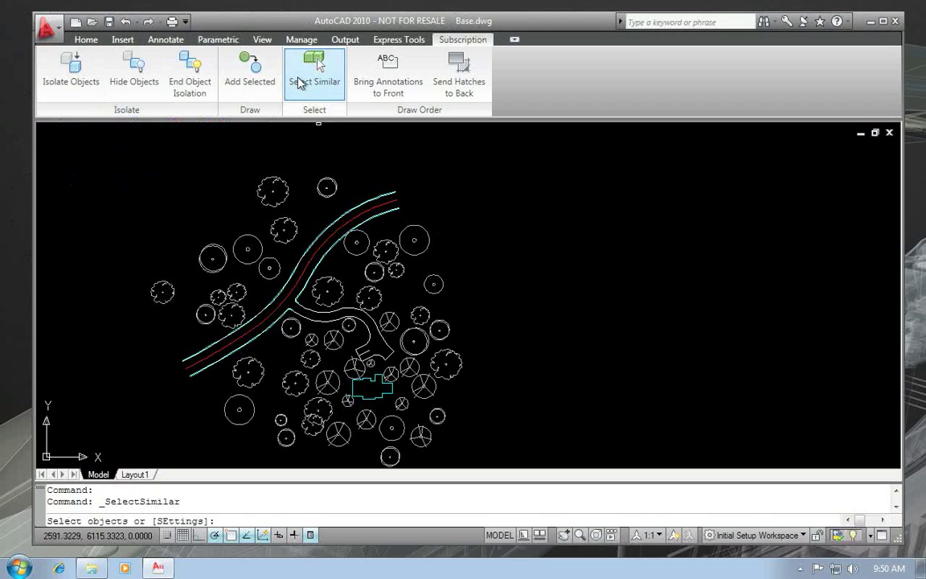
{"action": "type", "text": "se"}
{"action": "key", "text": "Return"}
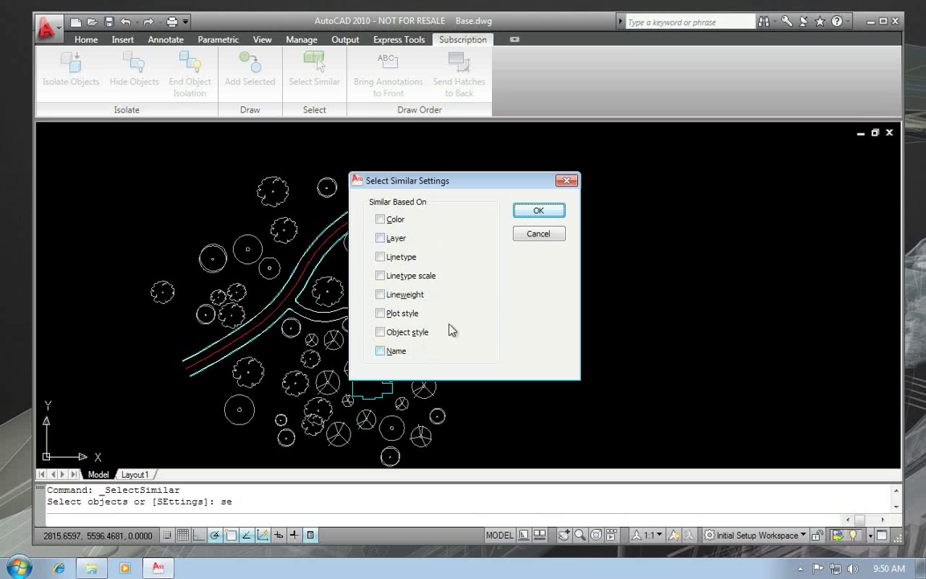
{"action": "left_click", "coordinate": [538, 213]}
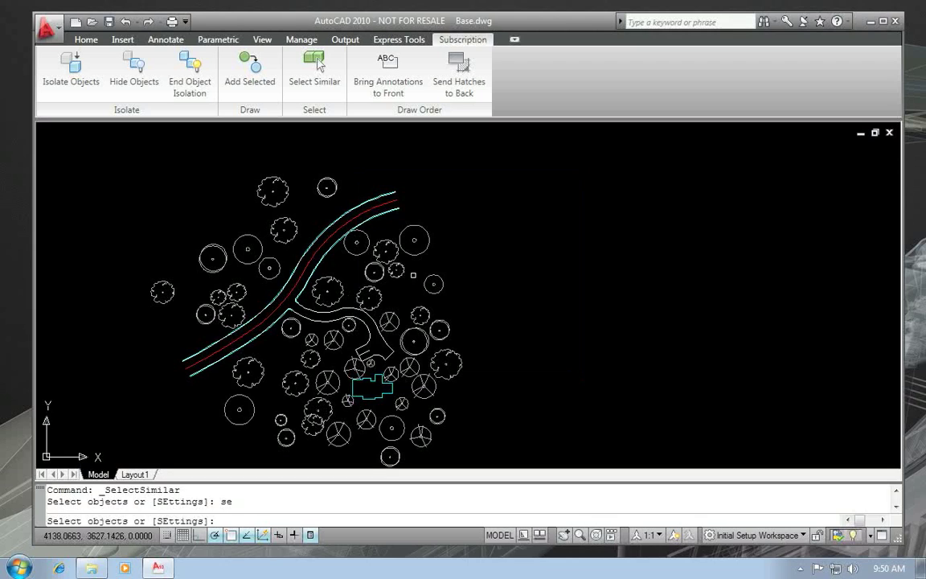
{"action": "left_click", "coordinate": [388, 247]}
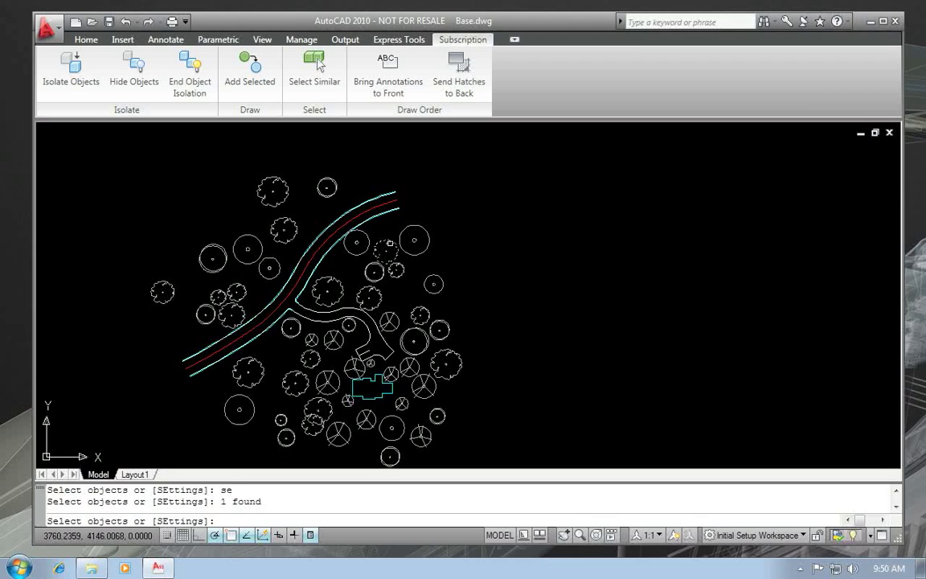
{"action": "key", "text": "Return"}
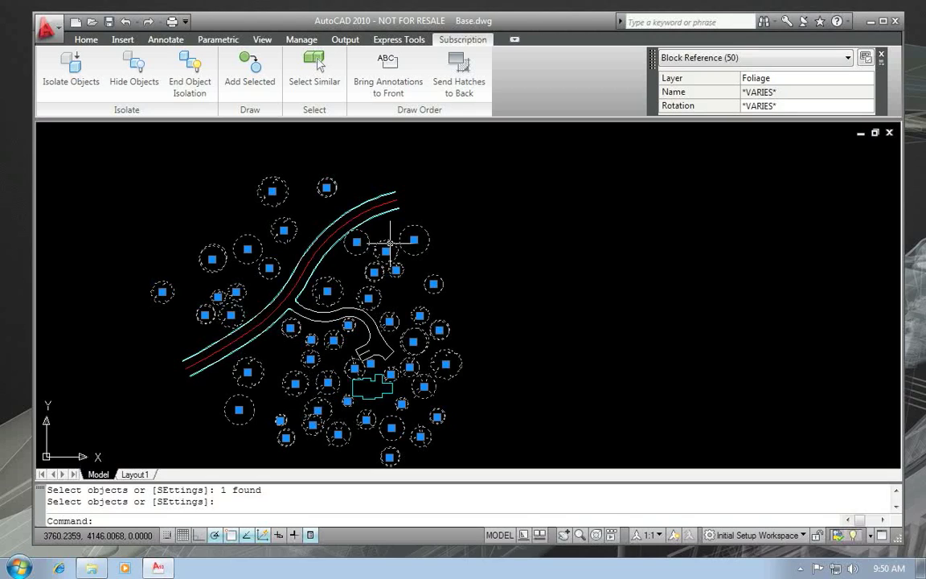
Restart Select Similar with Name added as a matching criterion and select all blocks similar to the leafy tree near the road.
{"action": "key", "text": "Escape"}
{"action": "left_click", "coordinate": [311, 82]}
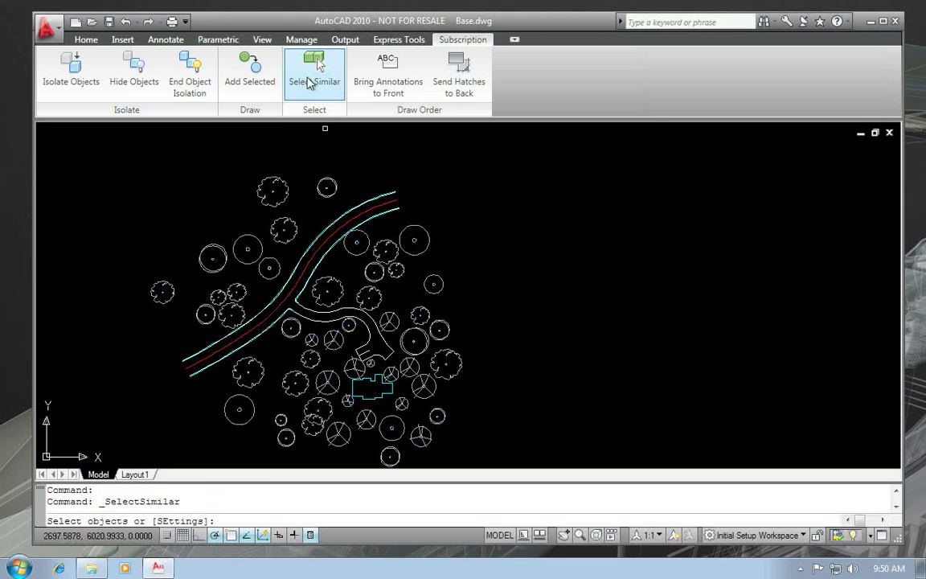
{"action": "type", "text": "se"}
{"action": "key", "text": "Return"}
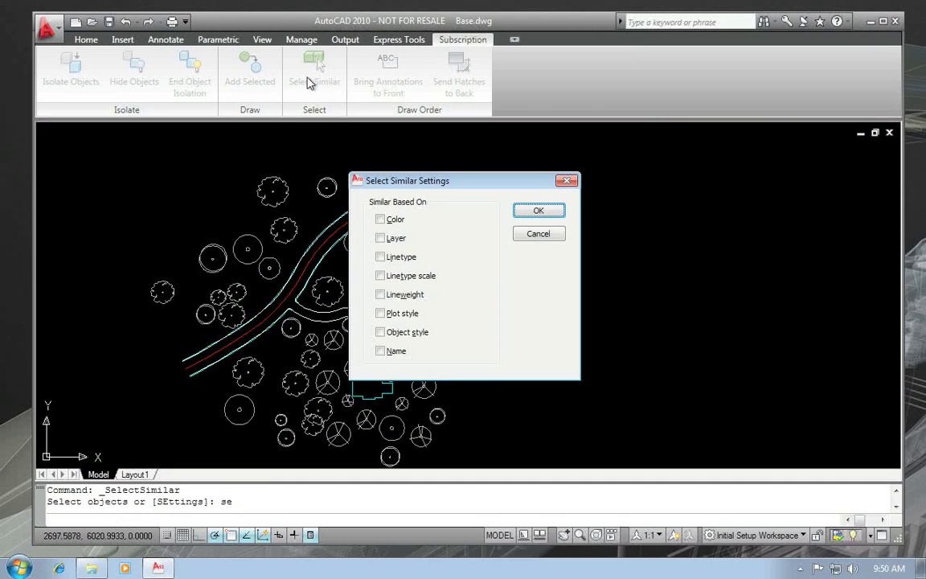
{"action": "left_click", "coordinate": [379, 350]}
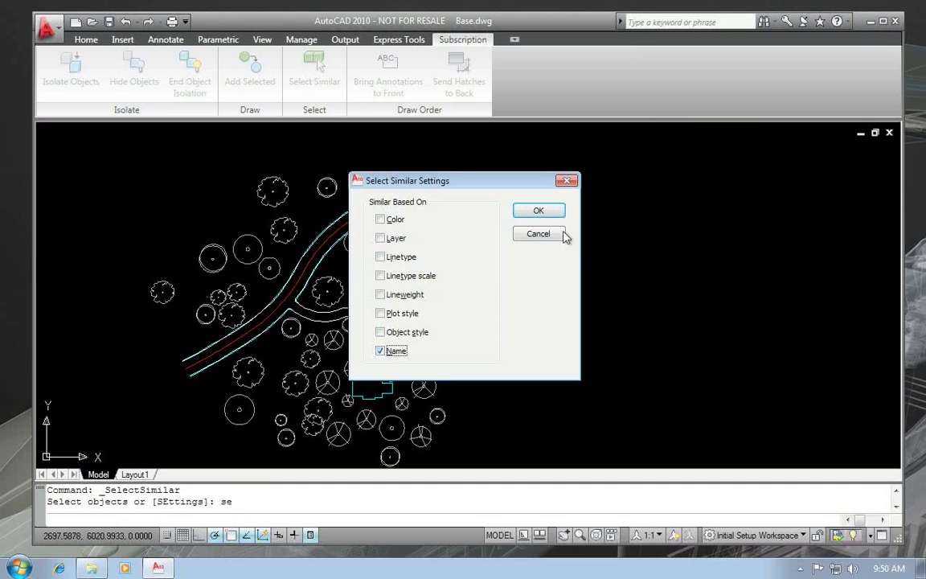
{"action": "left_click", "coordinate": [540, 212]}
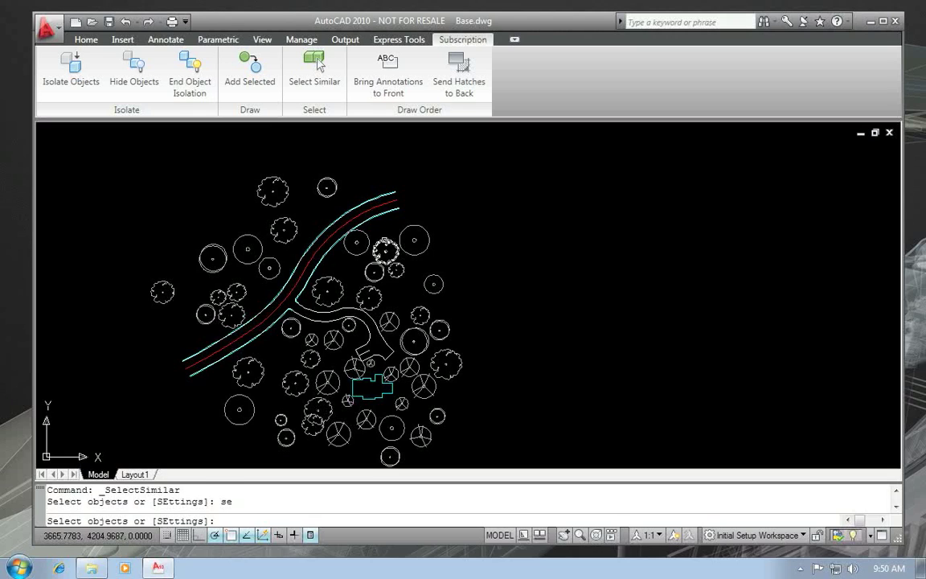
{"action": "left_click", "coordinate": [385, 249]}
{"action": "key", "text": "Return"}
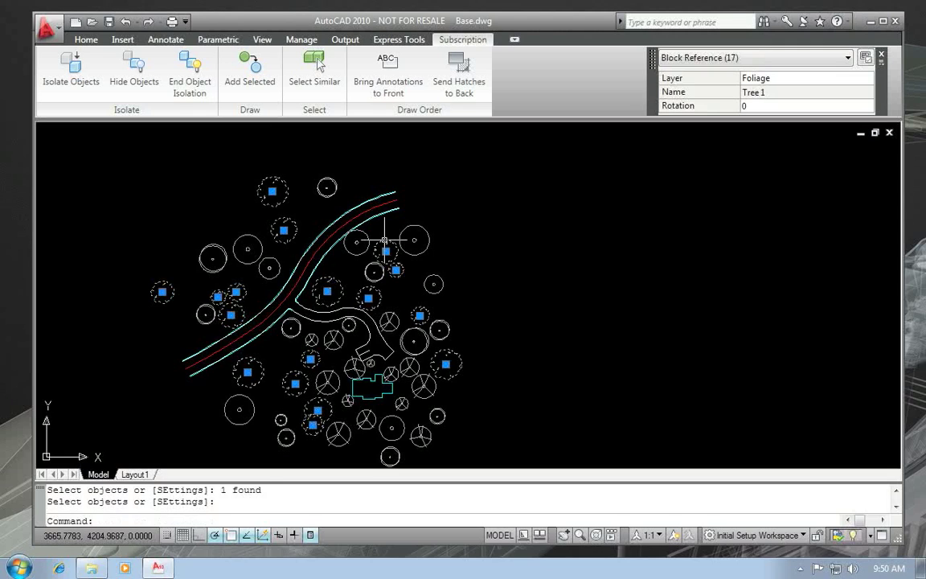
Move the selected Tree 1 blocks to the L-TREE layer and clear the selection.
{"action": "left_click", "coordinate": [861, 78]}
{"action": "left_click", "coordinate": [869, 79]}
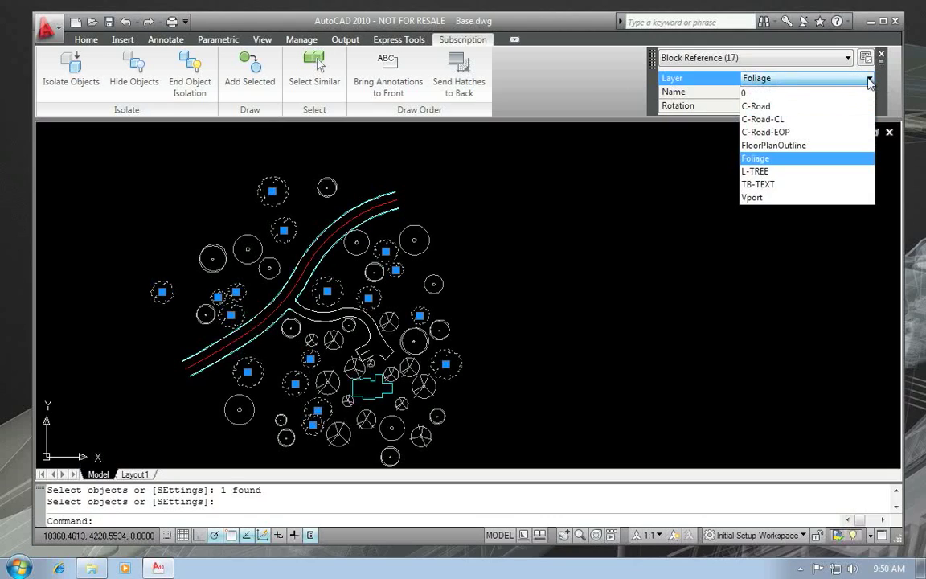
{"action": "left_click", "coordinate": [787, 175]}
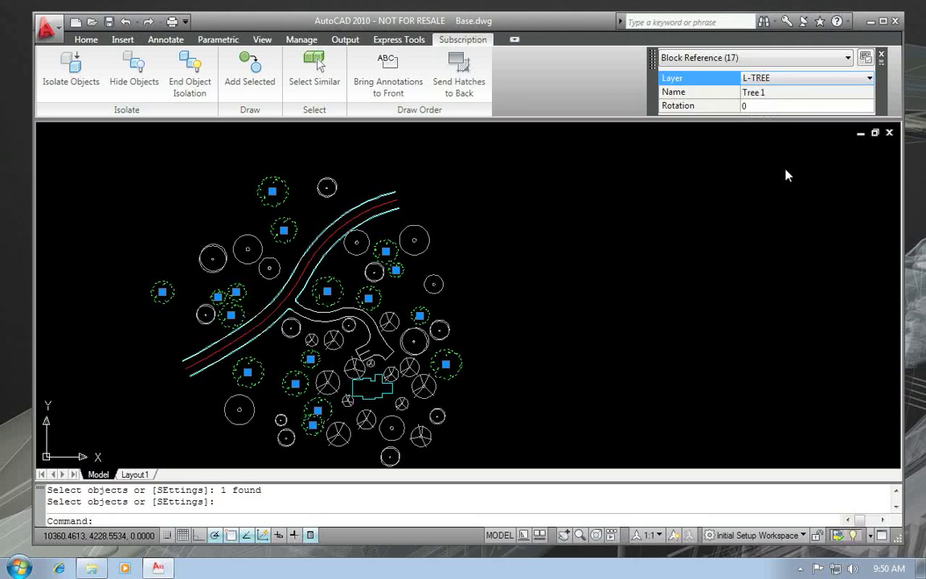
{"action": "key", "text": "Escape"}
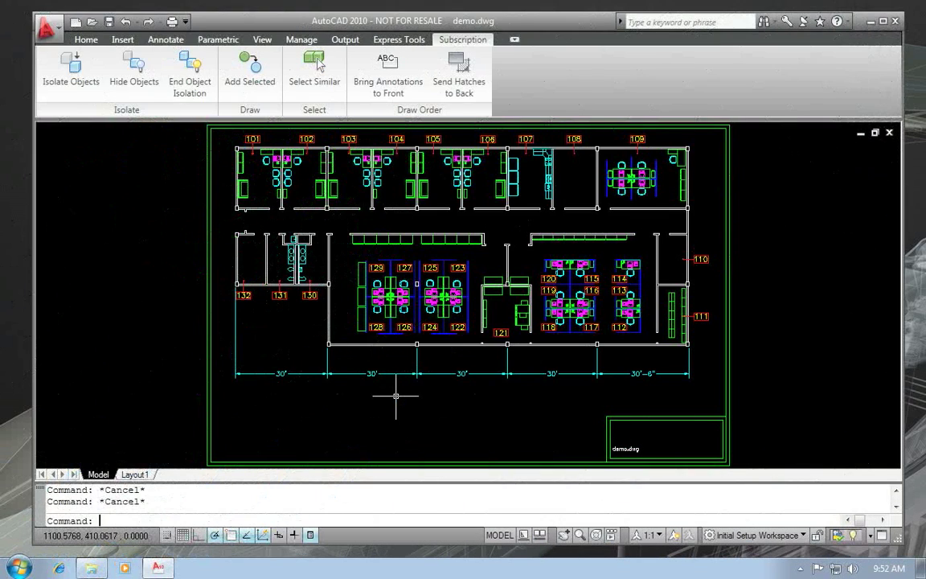
In demo.dwg, add Object style as a Select Similar criterion and select all dimensions similar to the second 30' dimension below the floor plan.
{"action": "left_click", "coordinate": [322, 72]}
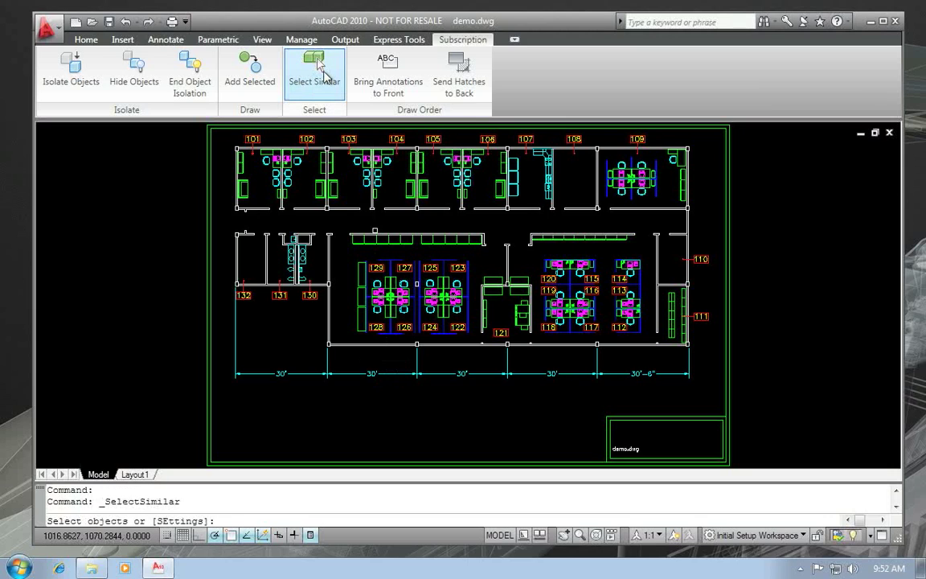
{"action": "type", "text": "se"}
{"action": "key", "text": "Return"}
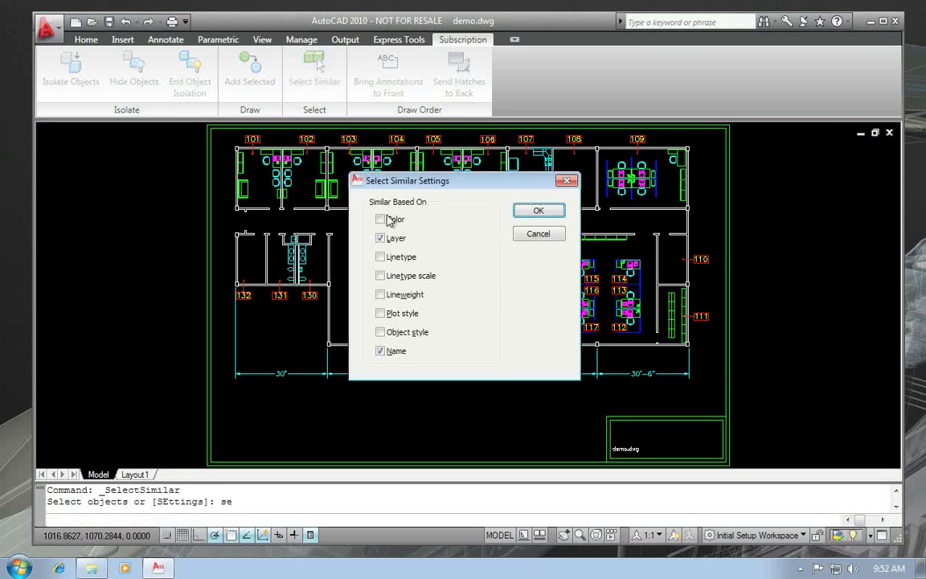
{"action": "left_click", "coordinate": [380, 332]}
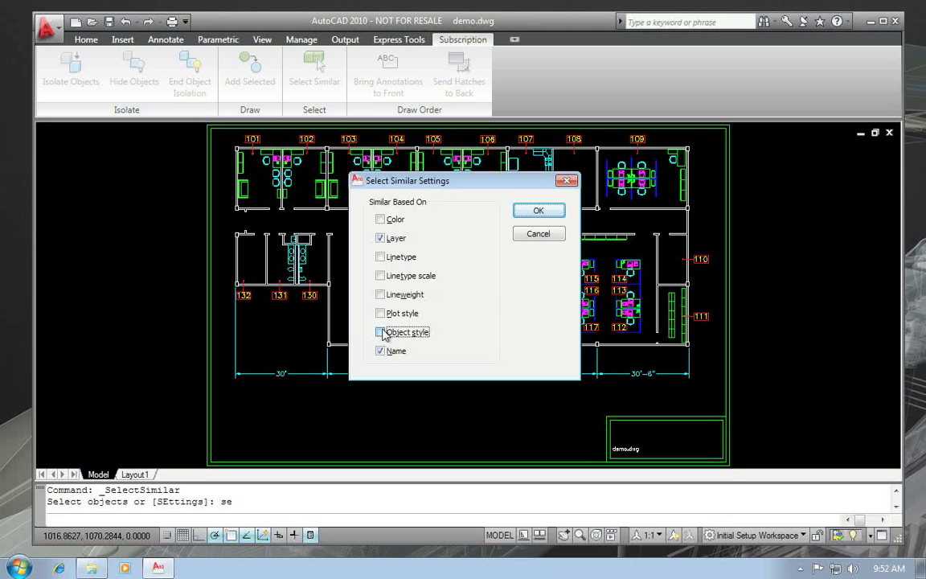
{"action": "left_click", "coordinate": [540, 211]}
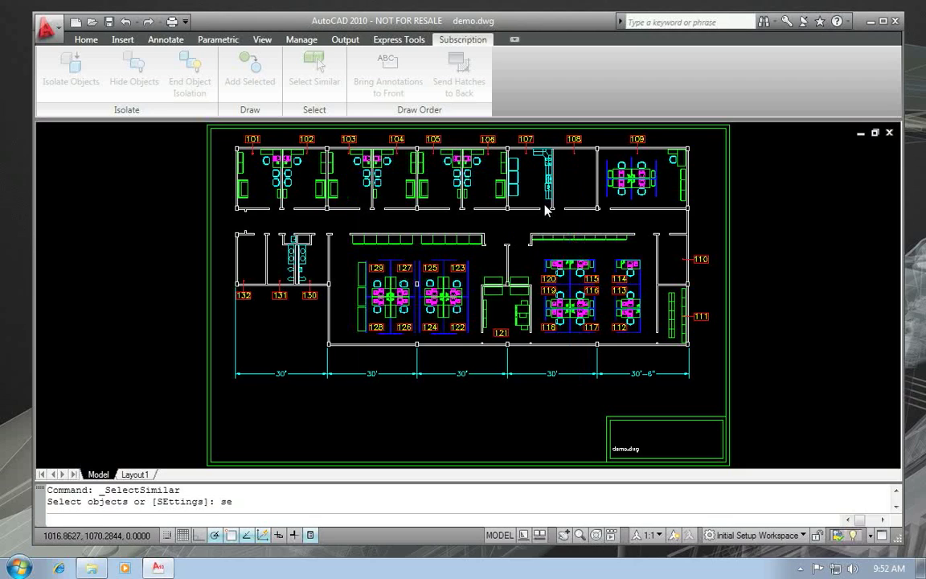
{"action": "left_click", "coordinate": [350, 374]}
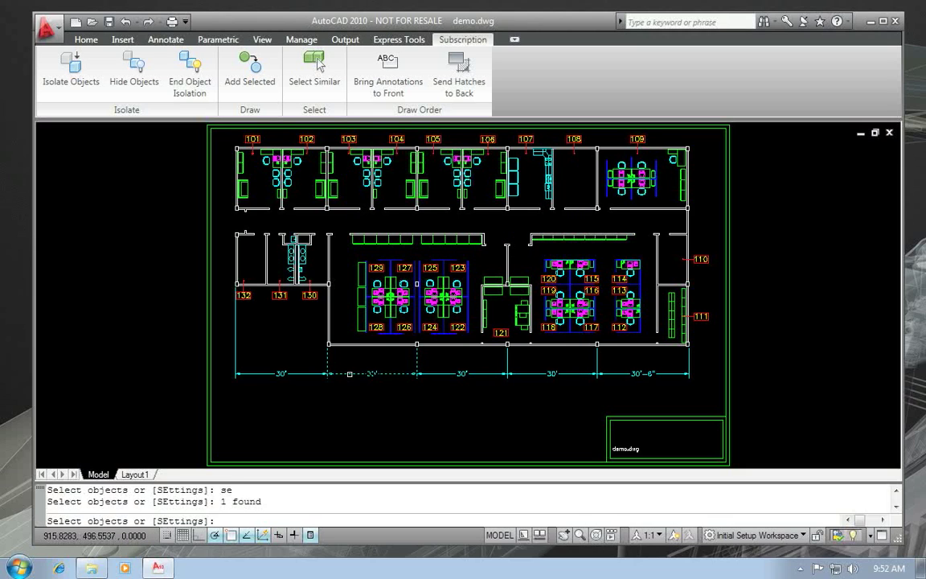
{"action": "key", "text": "Return"}
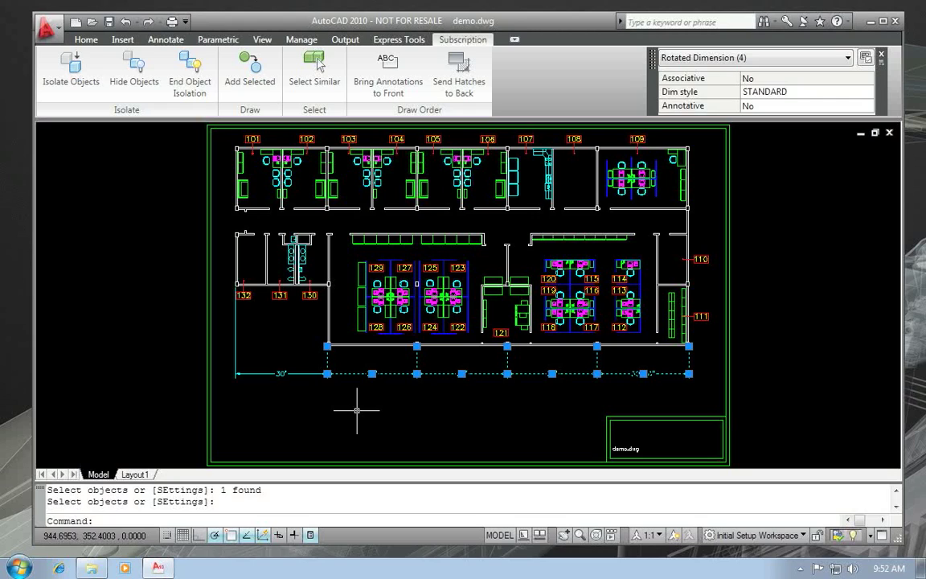
{"action": "key", "text": "Escape"}
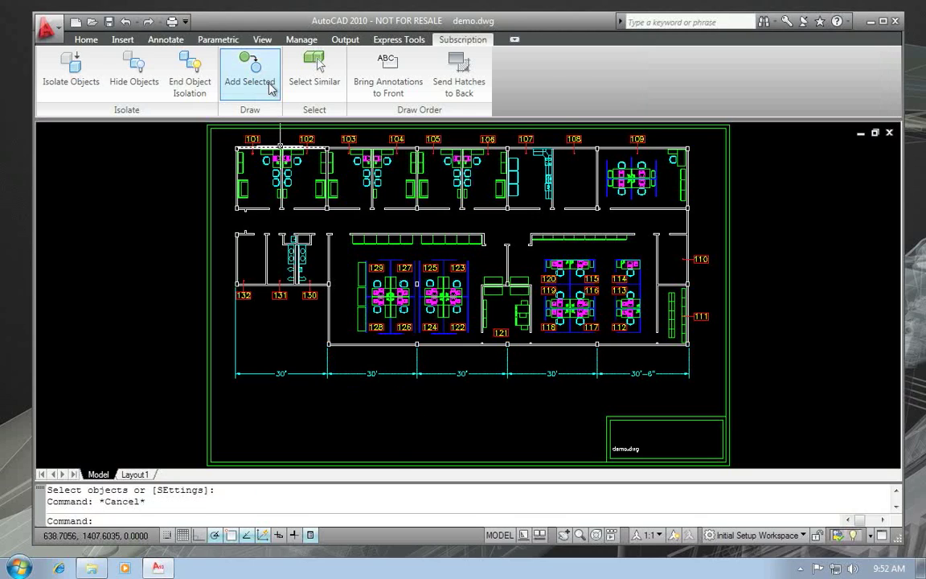
Remove Object style from the Select Similar criteria and select the dimensions similar to the same 30' dimension again.
{"action": "left_click", "coordinate": [313, 72]}
{"action": "type", "text": "se"}
{"action": "key", "text": "Return"}
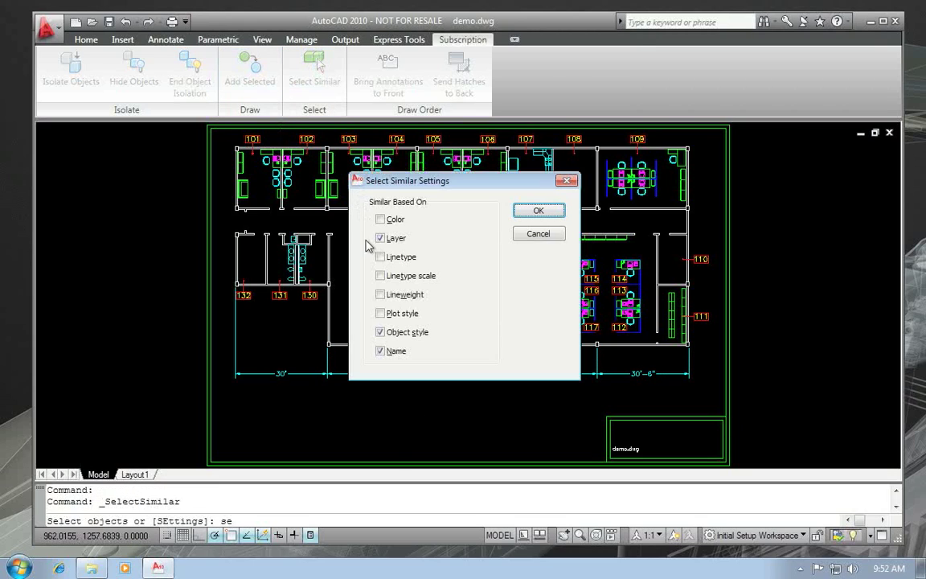
{"action": "left_click", "coordinate": [394, 336]}
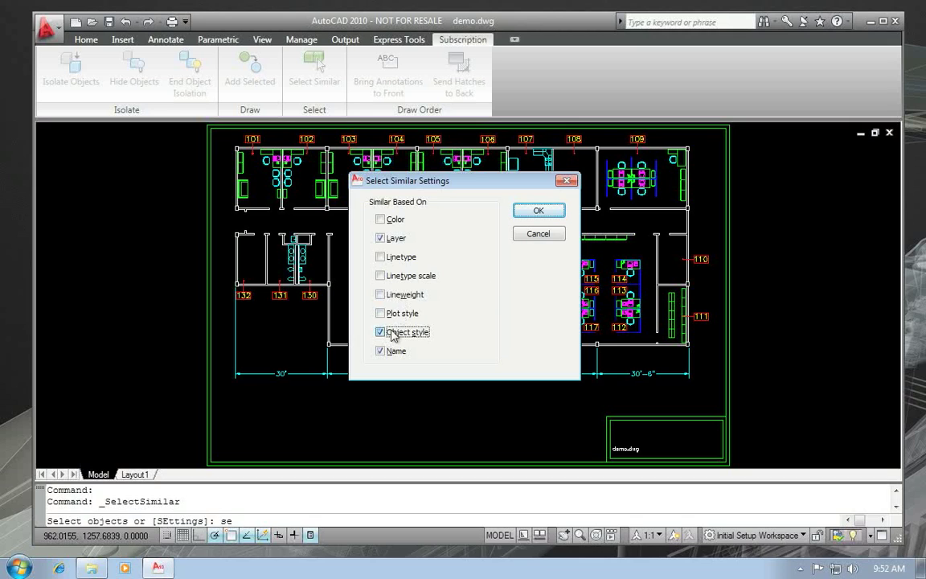
{"action": "left_click", "coordinate": [532, 211]}
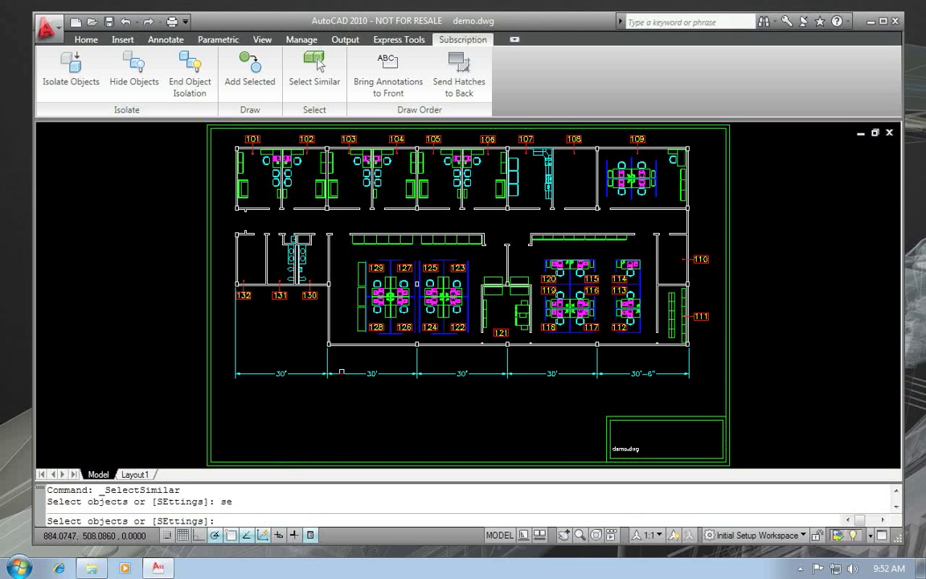
{"action": "left_click", "coordinate": [342, 373]}
{"action": "key", "text": "Return"}
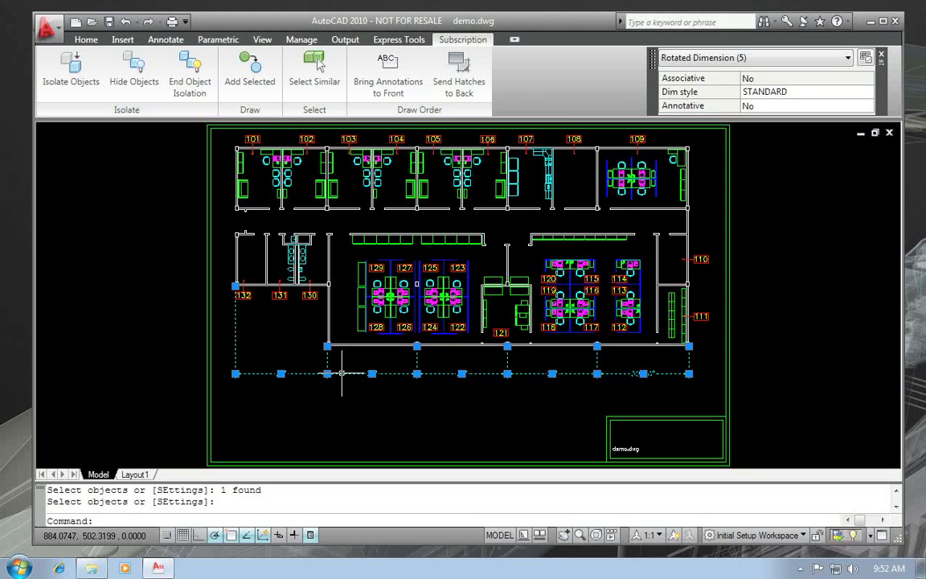
{"action": "key", "text": "Escape"}
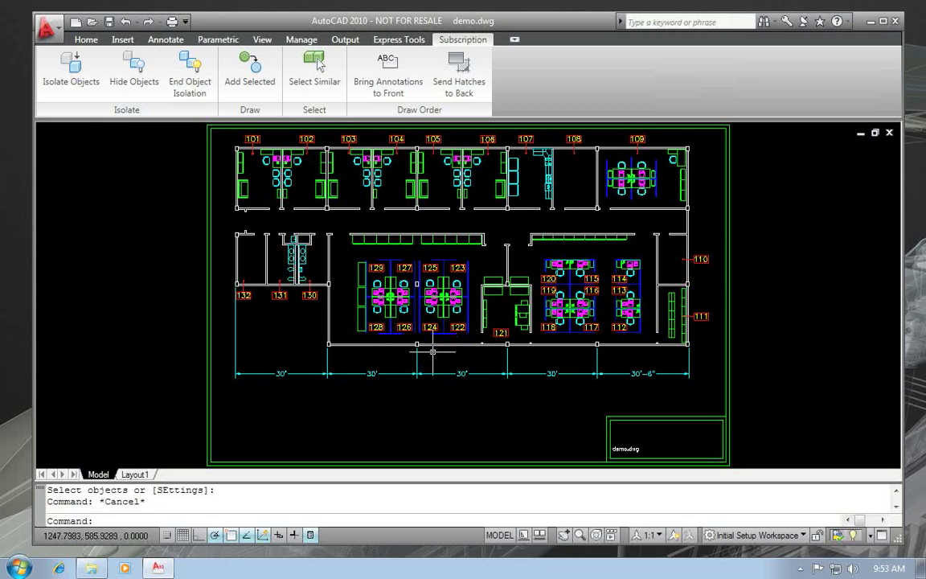
Select all room number blocks similar to the 126 tag, check them across the floor plan and clear the selection.
{"action": "scroll", "coordinate": [432, 351], "scroll_direction": "up", "scroll_amount": 5}
{"action": "scroll", "coordinate": [432, 351], "scroll_direction": "up", "scroll_amount": 2}
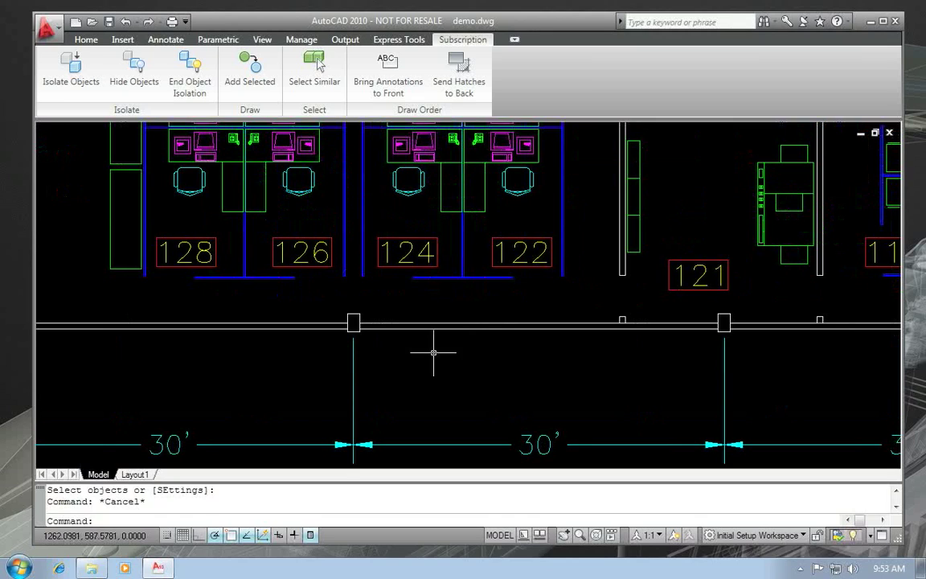
{"action": "left_click", "coordinate": [318, 65]}
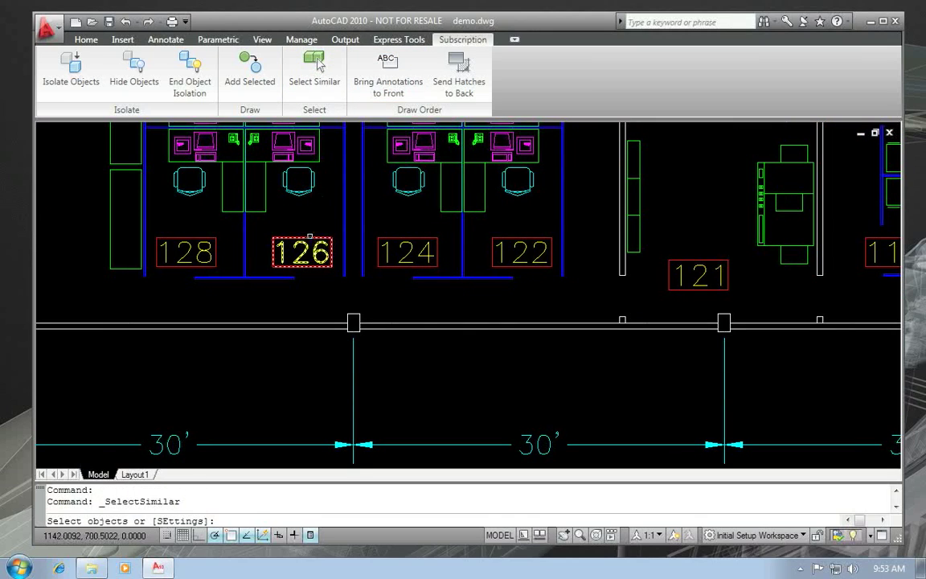
{"action": "left_click", "coordinate": [309, 237]}
{"action": "key", "text": "Return"}
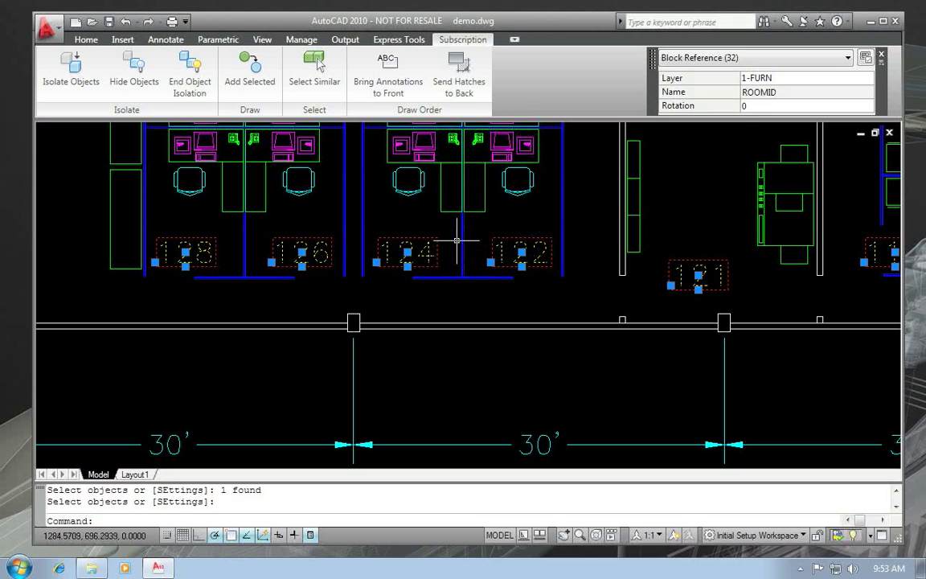
{"action": "scroll", "coordinate": [455, 243], "scroll_direction": "down", "scroll_amount": 4}
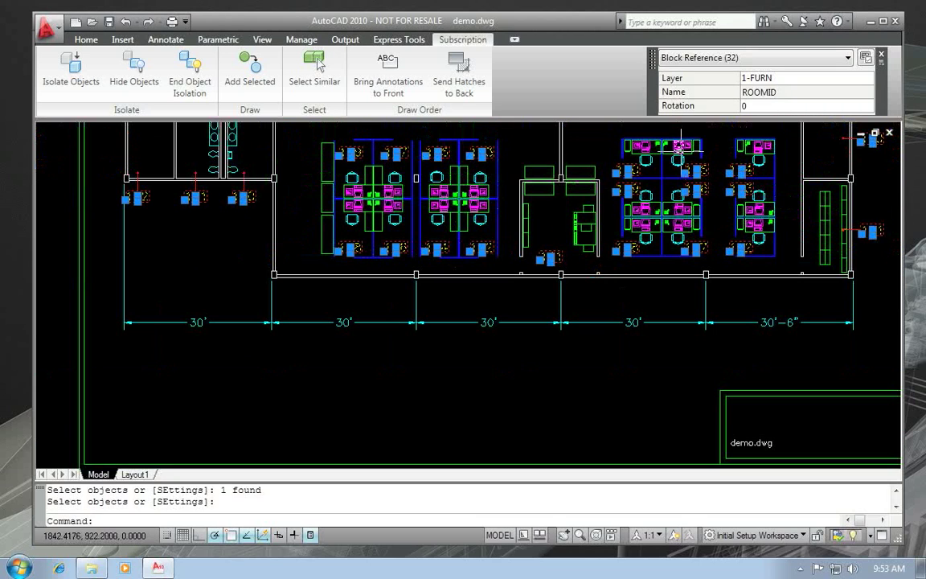
{"action": "scroll", "coordinate": [595, 175], "scroll_direction": "down", "scroll_amount": 2}
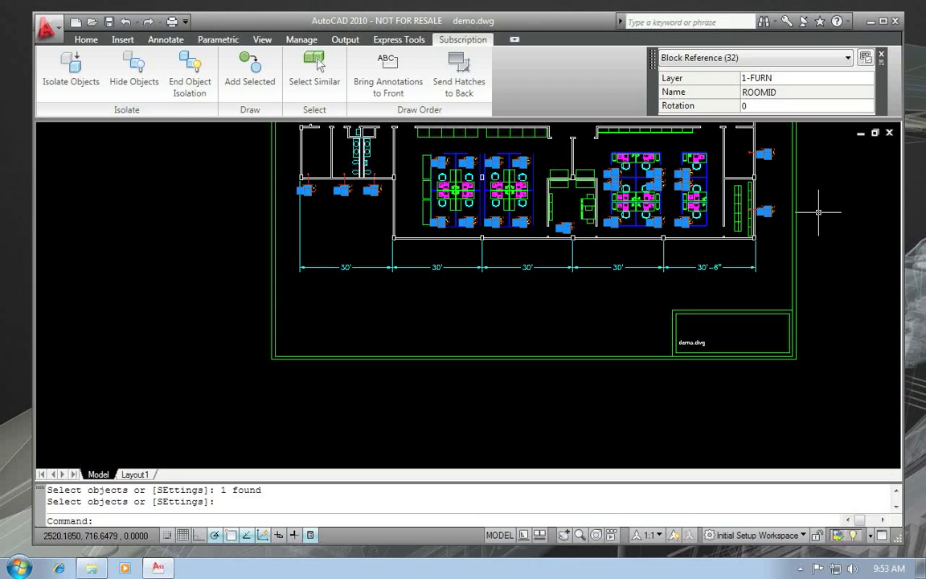
{"action": "key", "text": "Escape"}
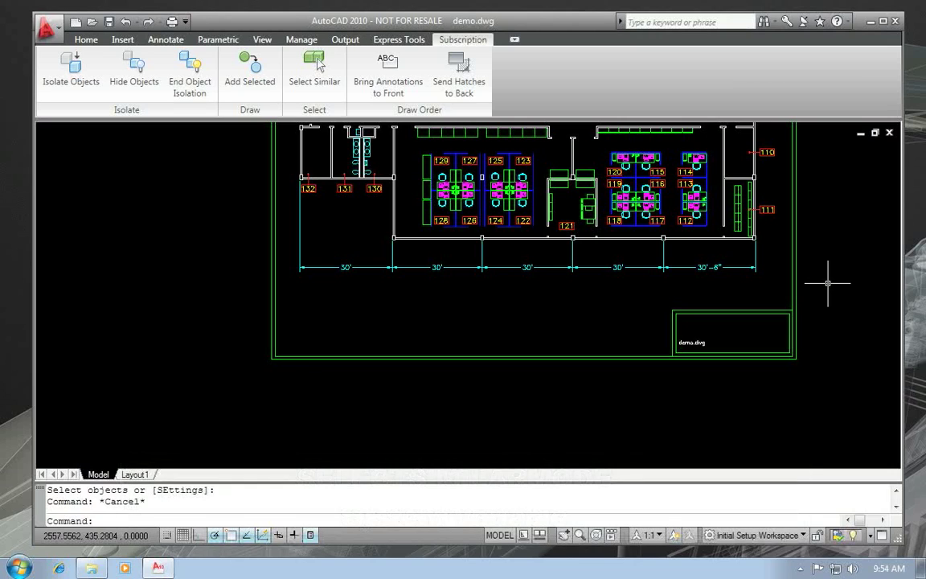
Set the SELECTSIMILARMODE system variable to 1.
{"action": "type", "text": "selectsim"}
{"action": "key", "text": "Tab"}
{"action": "key", "text": "Tab"}
{"action": "key", "text": "Return"}
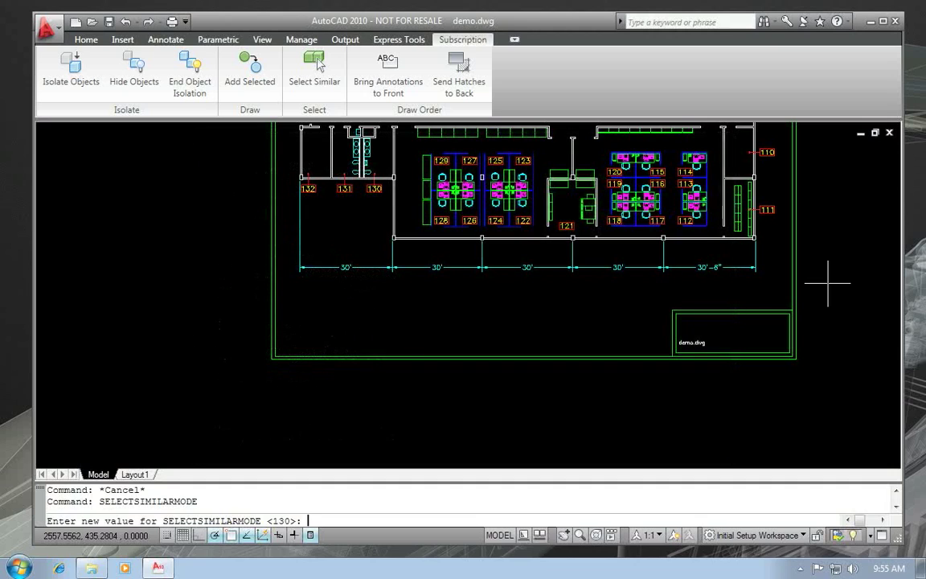
{"action": "type", "text": "1"}
{"action": "key", "text": "Return"}
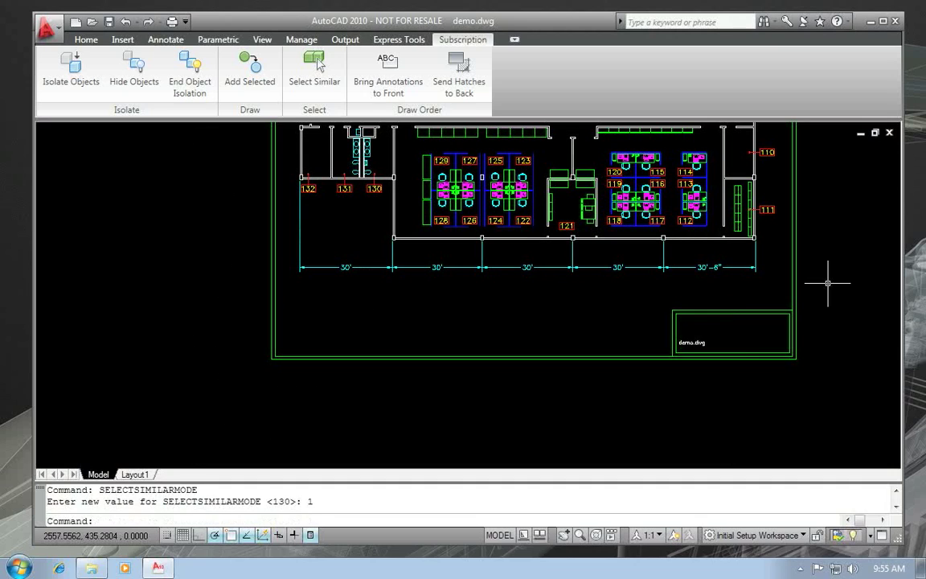
Start Select Similar and open its settings to check the active matching criteria.
{"action": "left_click", "coordinate": [322, 89]}
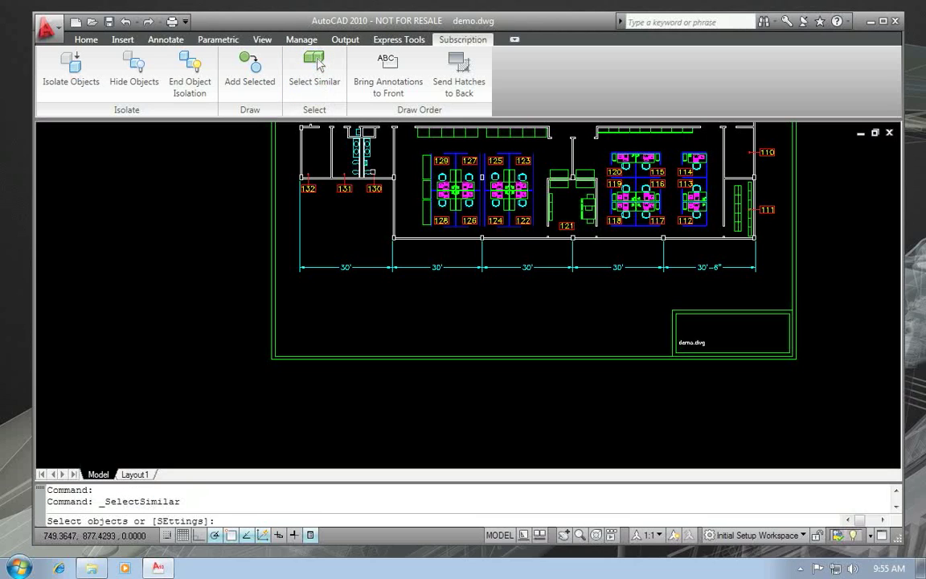
{"action": "type", "text": "se"}
{"action": "key", "text": "Return"}
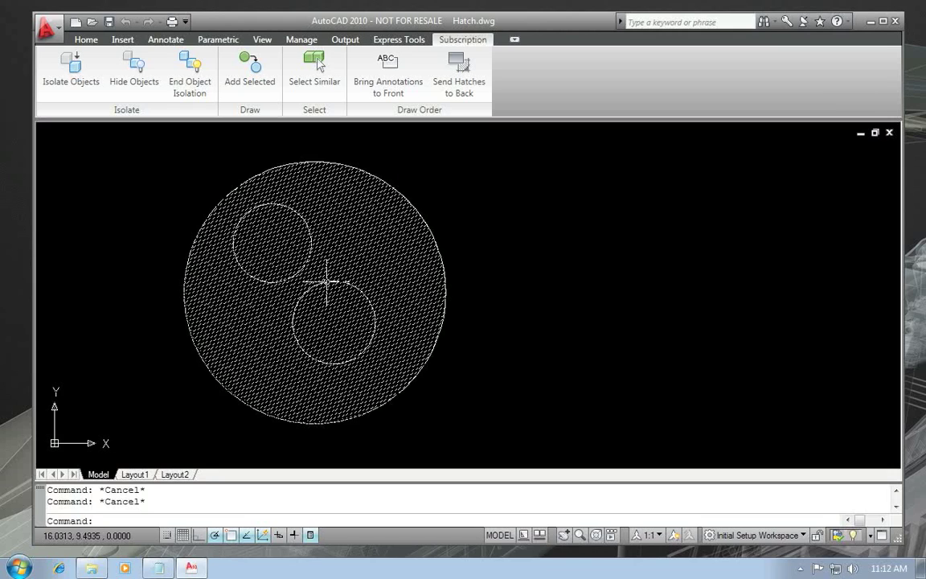
In Hatch.dwg, send all hatches to the back, test-select the lower inner circle and clear the selection.
{"action": "mouse_move", "coordinate": [326, 281]}
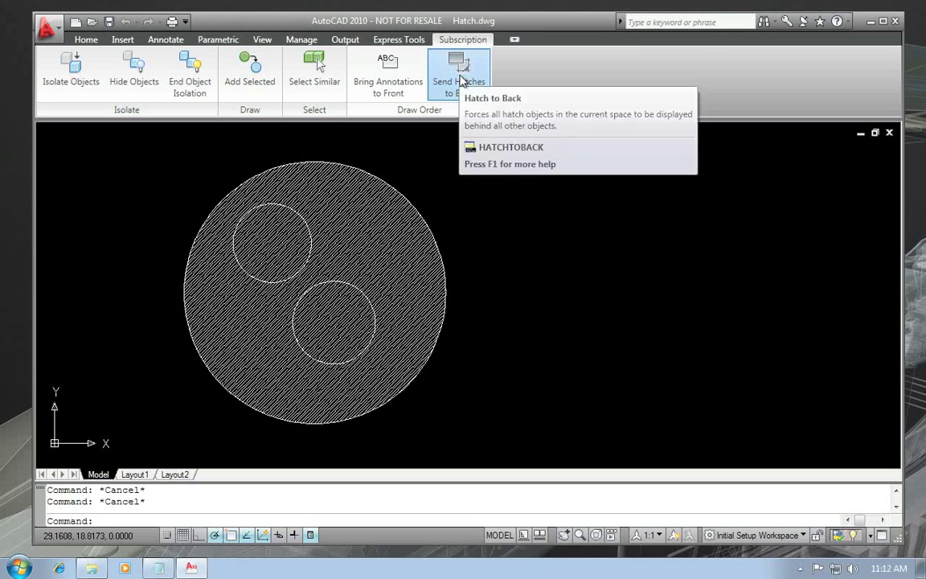
{"action": "left_click", "coordinate": [461, 79]}
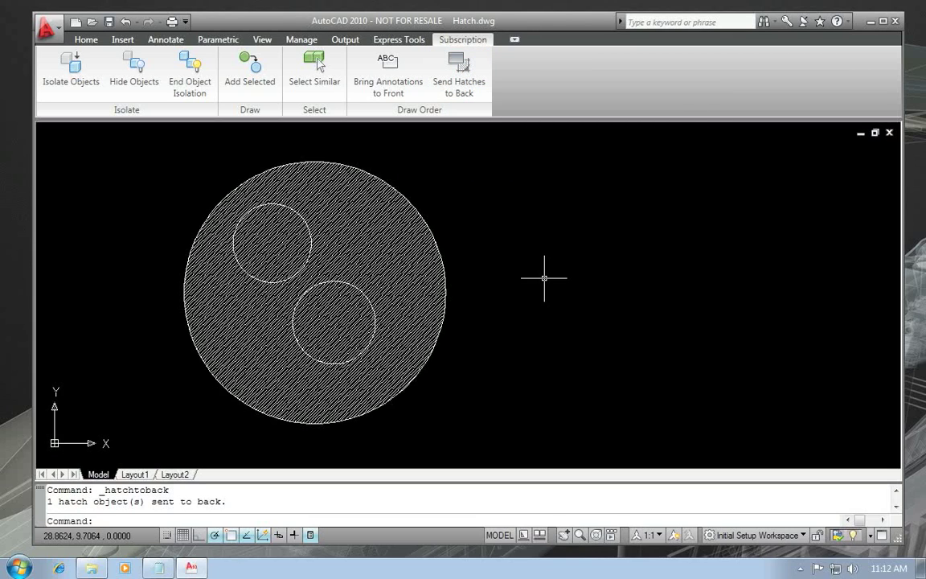
{"action": "left_click", "coordinate": [360, 286]}
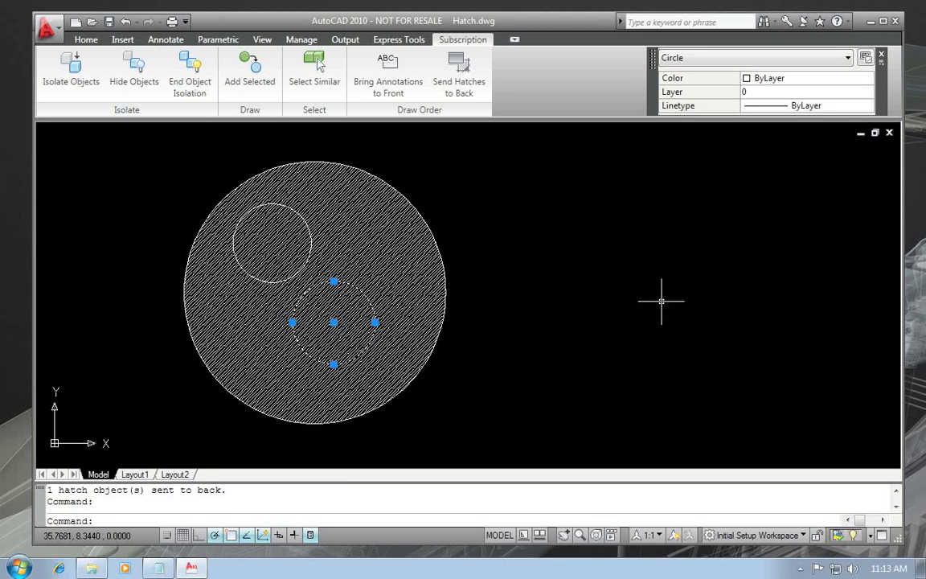
{"action": "key", "text": "Escape"}
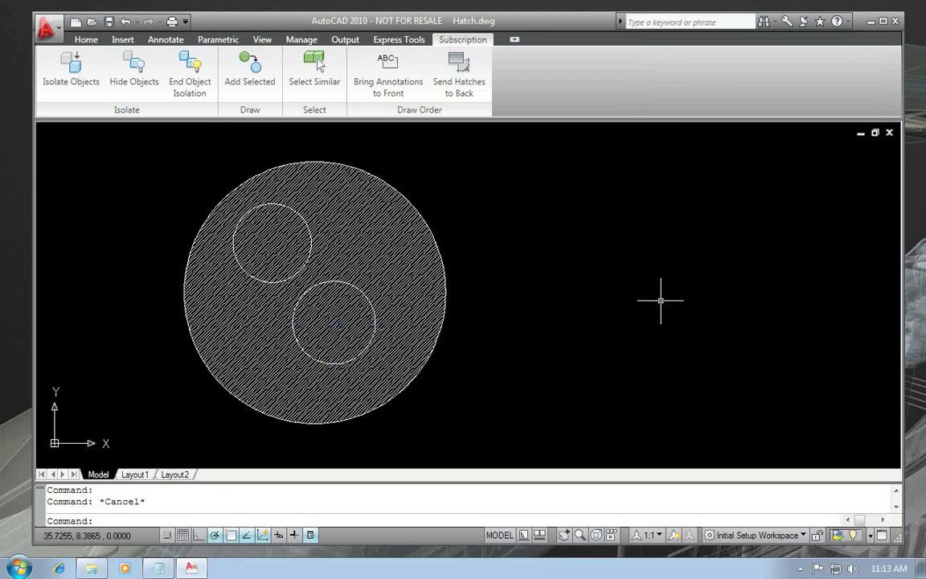